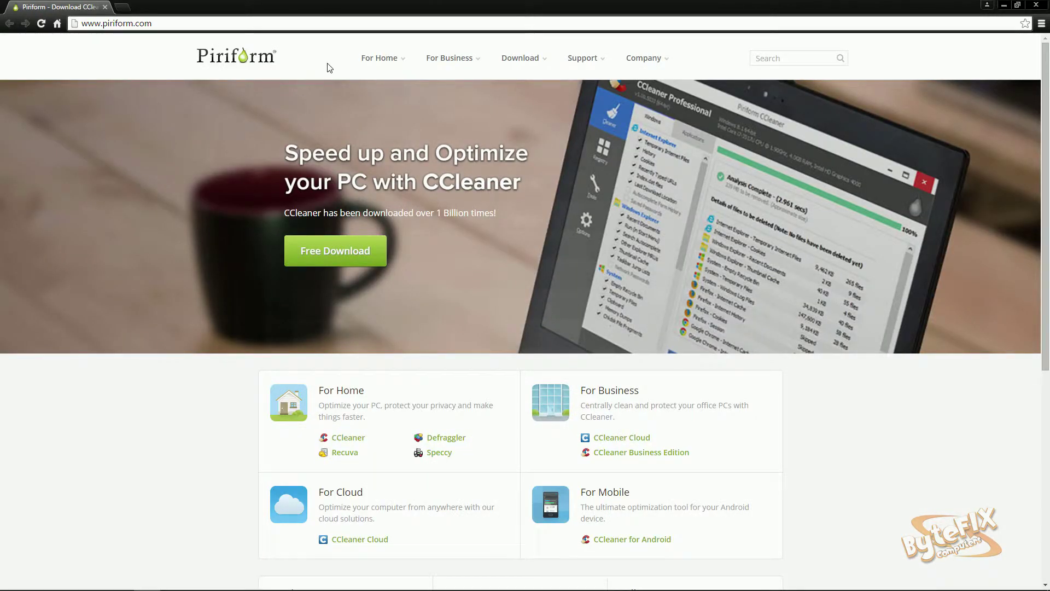
- Download the installer for the free edition of CCleaner from the Piriform site's home products page
click(367, 58)
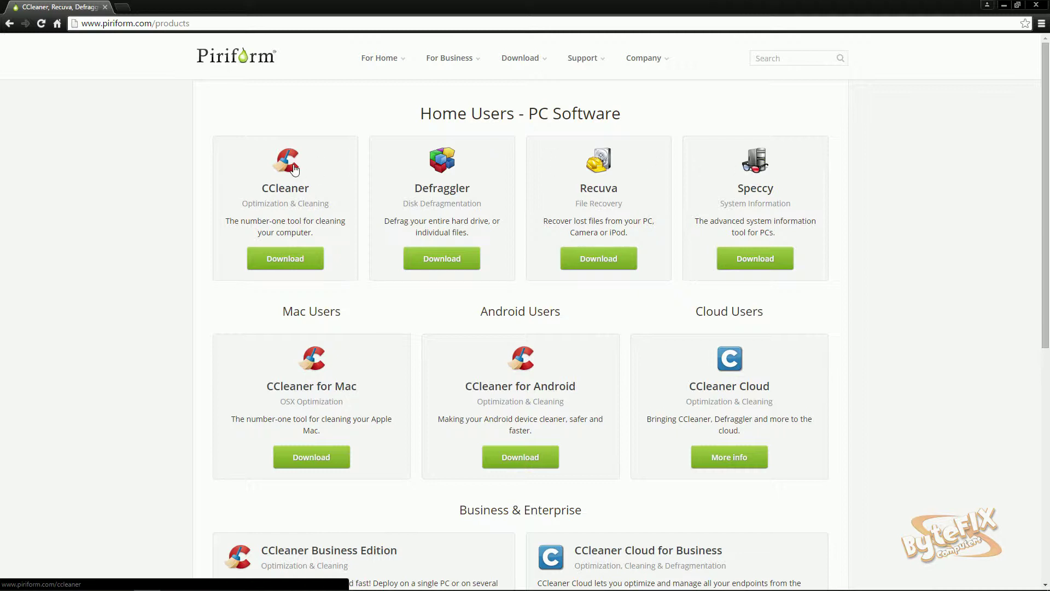
click(294, 263)
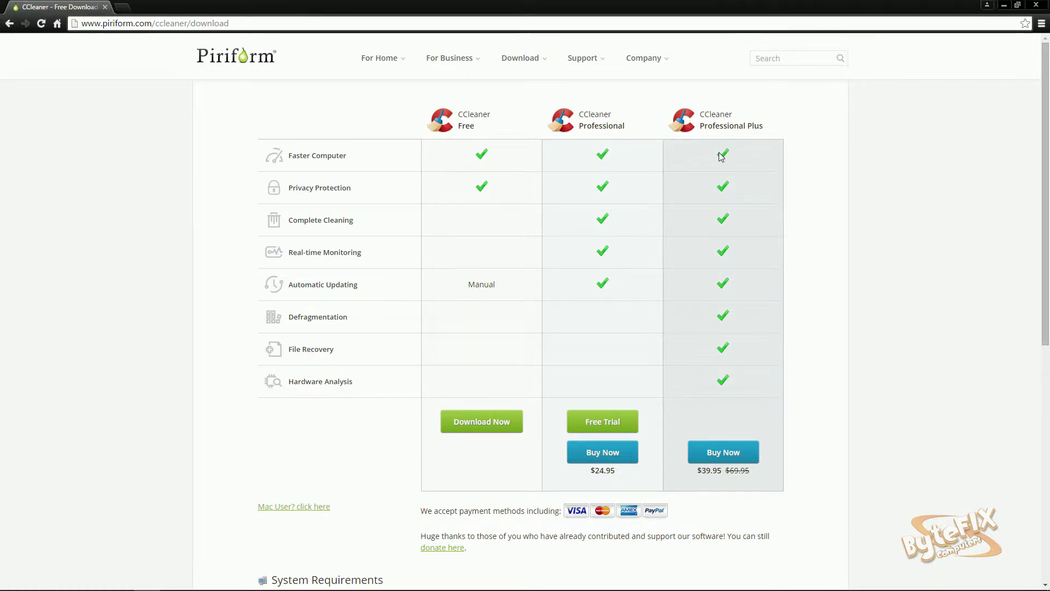
click(486, 426)
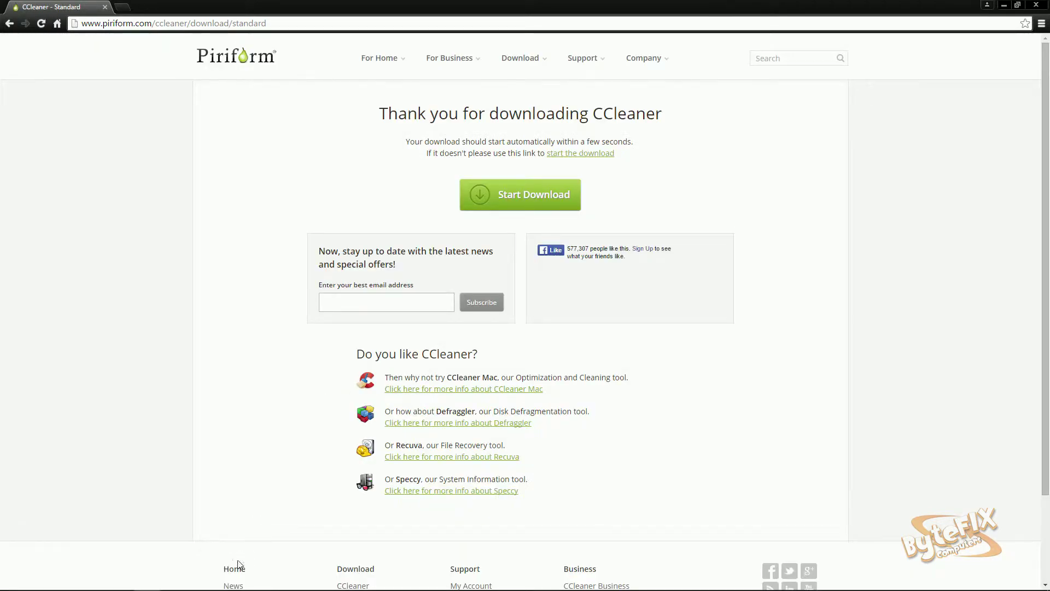
click(183, 579)
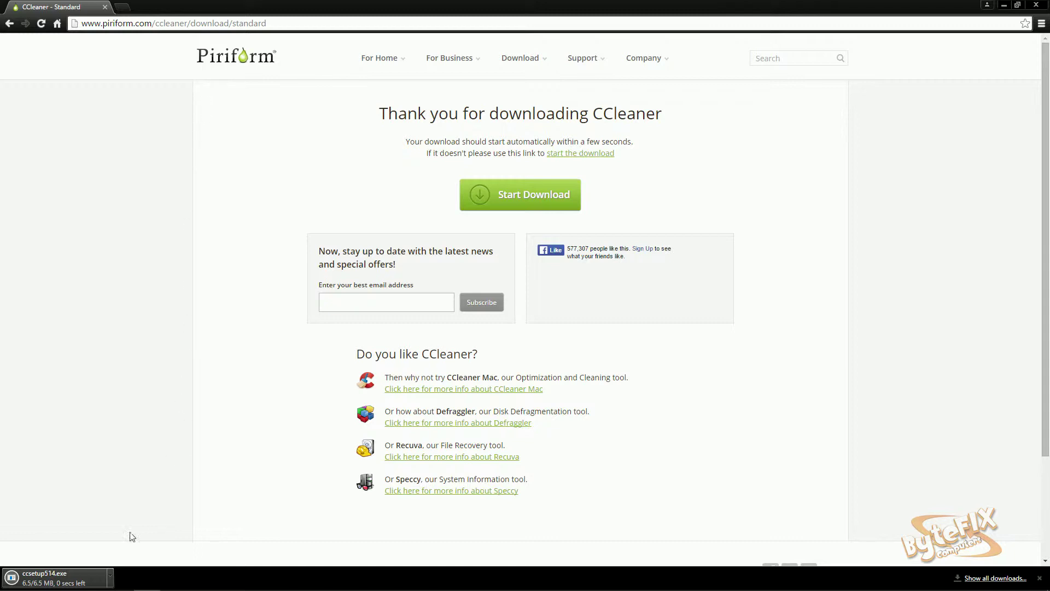
- Close the browser, run ccsetup514.exe from the Downloads folder and close the folder window
click(1035, 7)
double_click(62, 22)
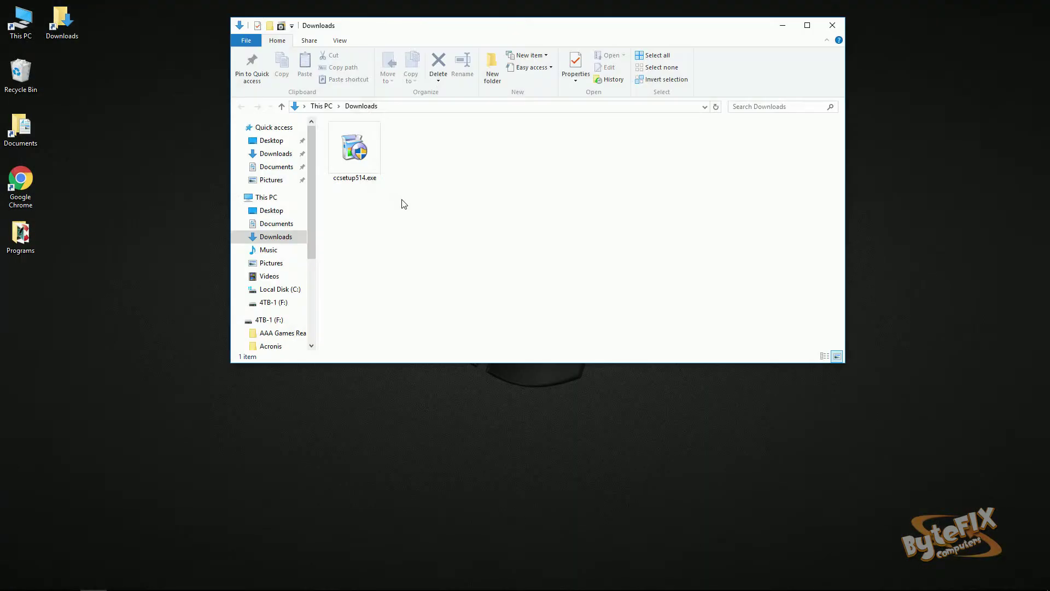
click(353, 162)
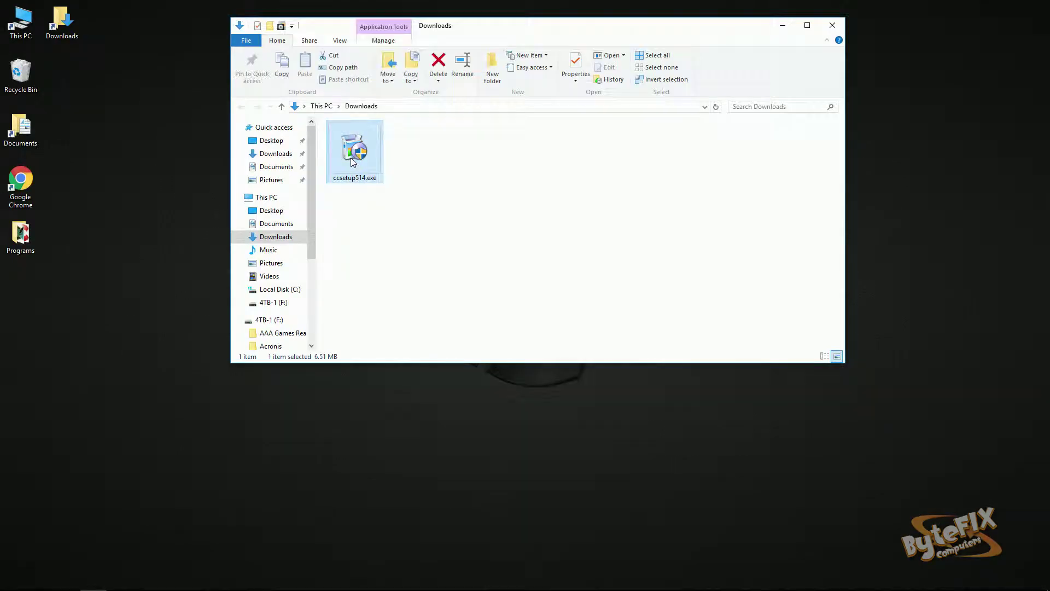
double_click(351, 158)
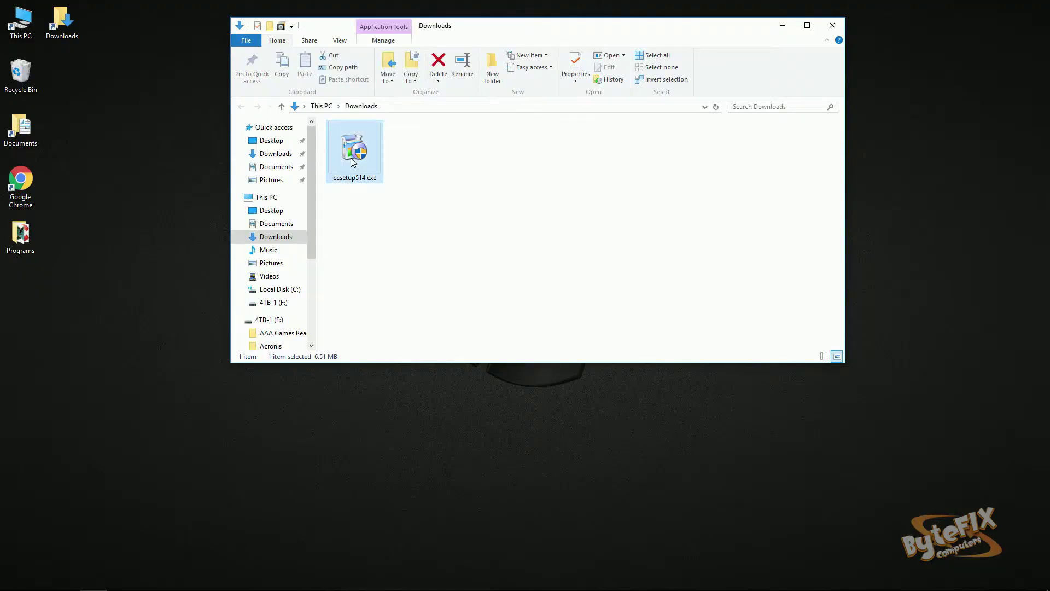
click(831, 25)
- Install CCleaner v5.14 with all default install options kept and finish the setup without launching the program
click(633, 388)
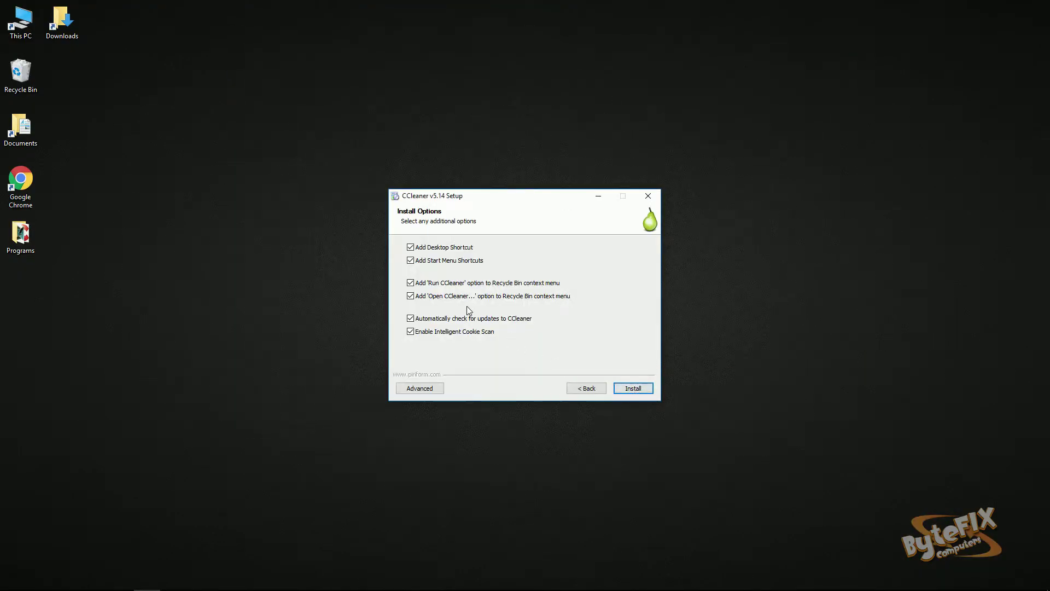
click(629, 389)
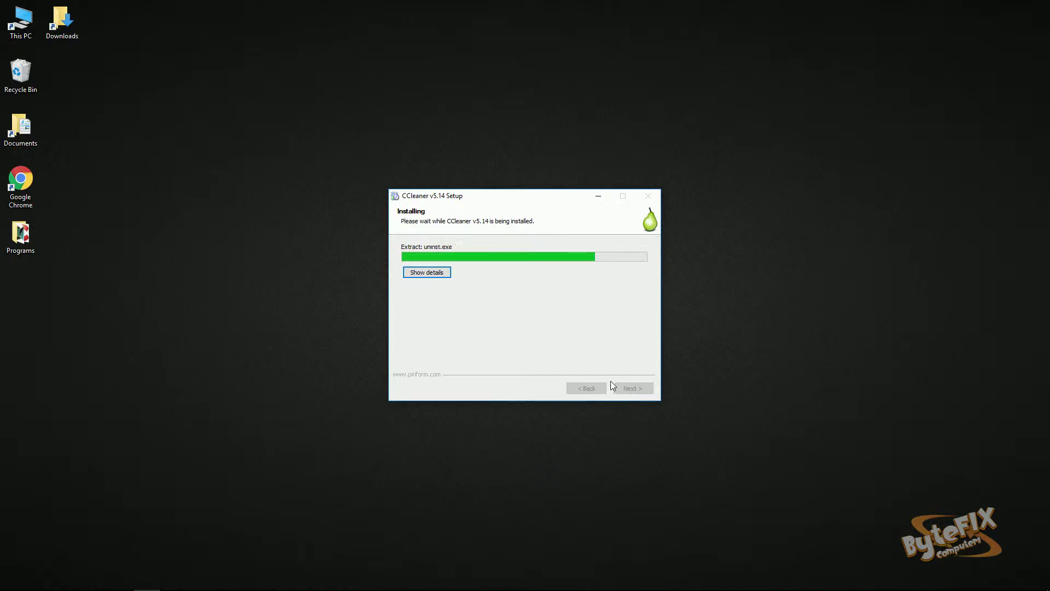
click(490, 287)
click(490, 301)
click(629, 389)
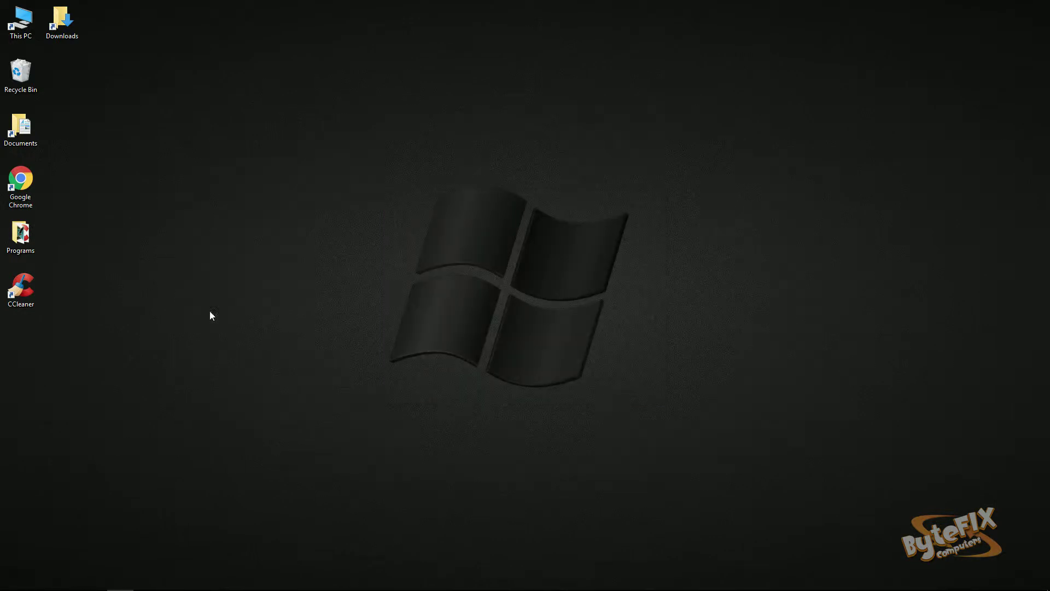
- Launch CCleaner from the desktop and enlarge its window to show more of the cleaning list
double_click(22, 288)
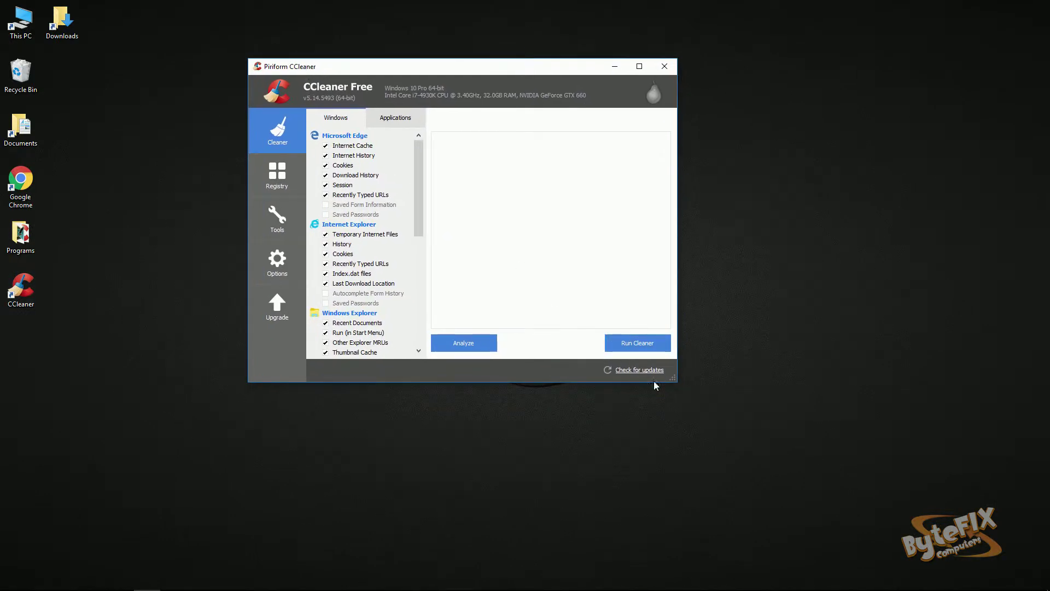
drag(673, 384, 794, 486)
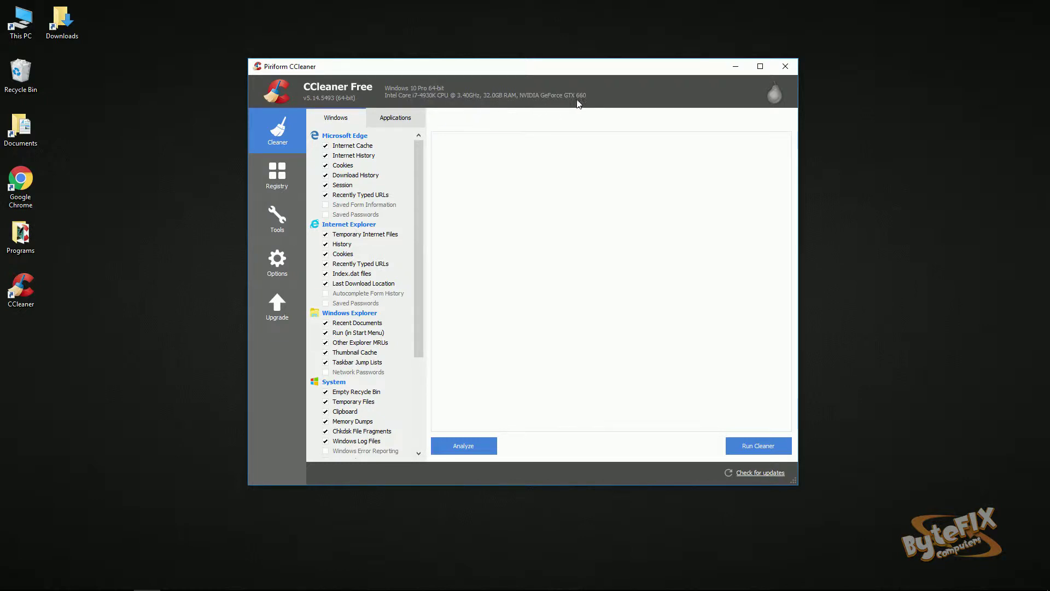
- Look through the Registry, Tools and Options sections, and review the Cleaner's application and Windows cleaning items
click(277, 175)
click(280, 220)
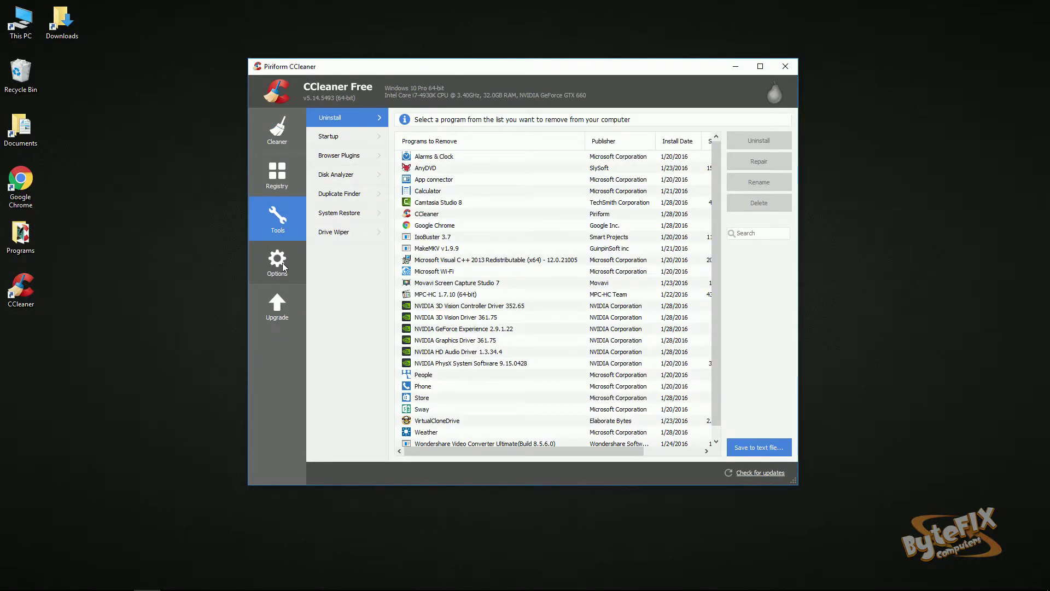
click(283, 261)
click(279, 130)
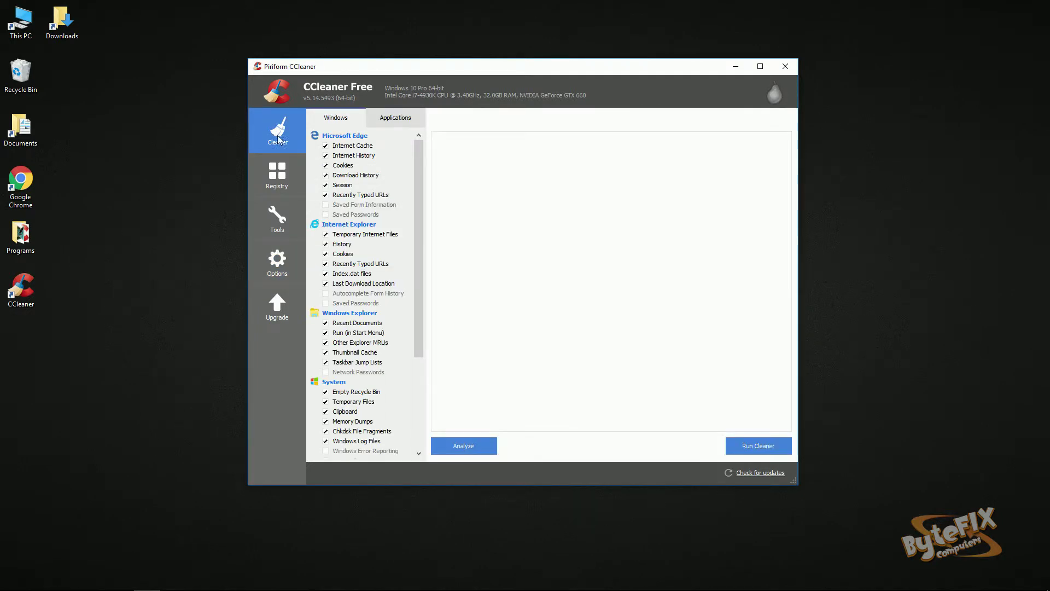
click(393, 121)
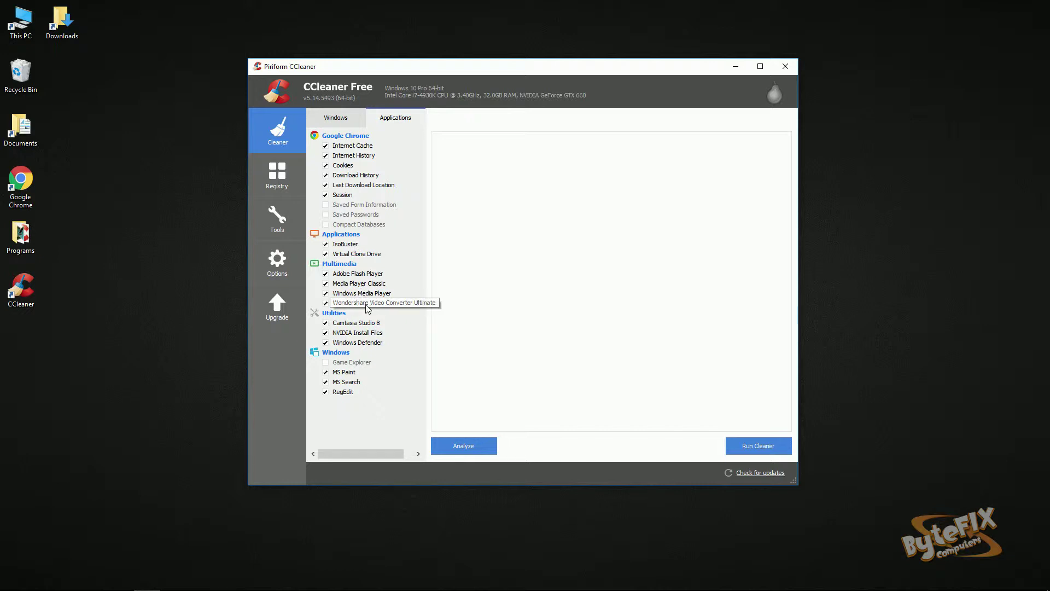
click(342, 120)
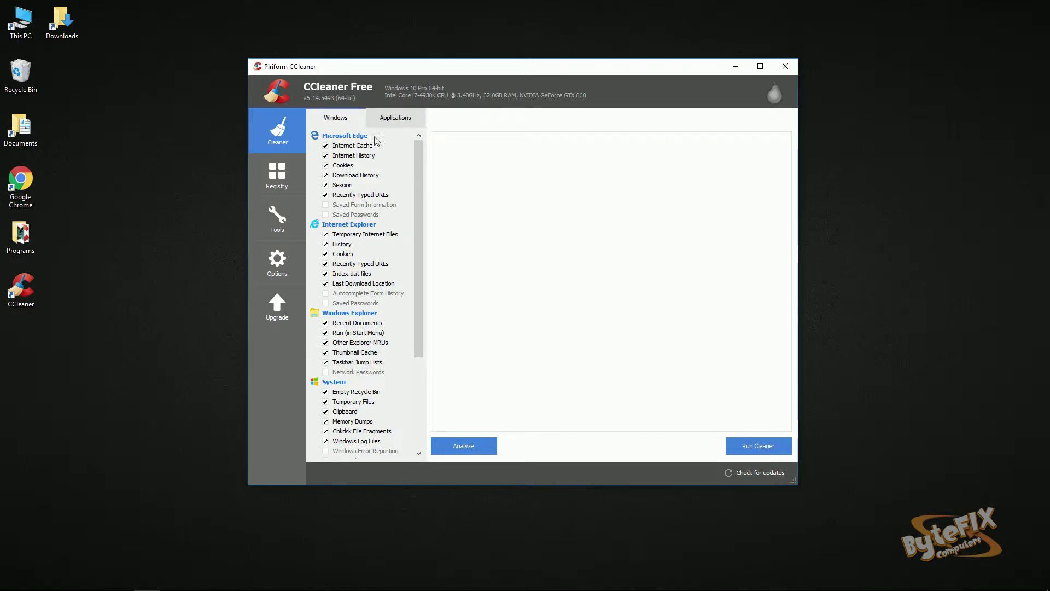
- Run the cleaner with the default items, suppress the deletion warning for future runs, and run the cleaning a second time
click(760, 451)
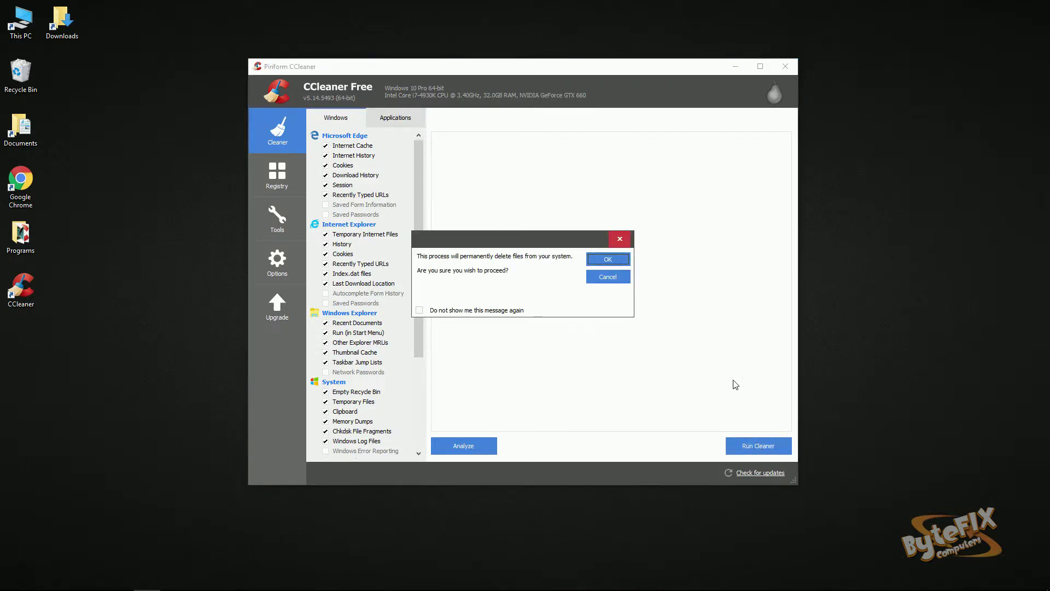
drag(485, 239, 512, 167)
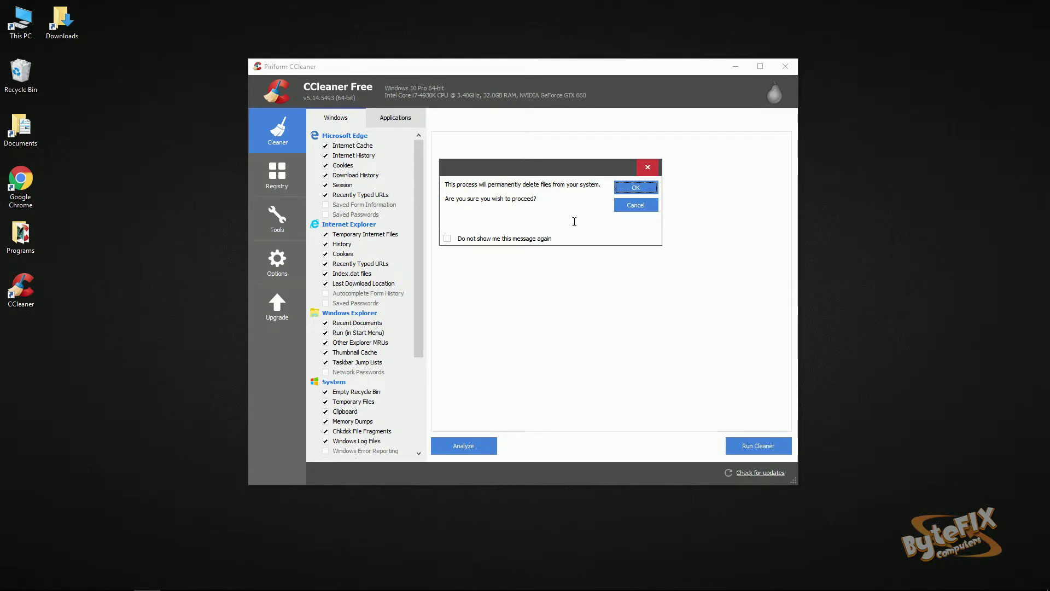
click(447, 238)
click(631, 189)
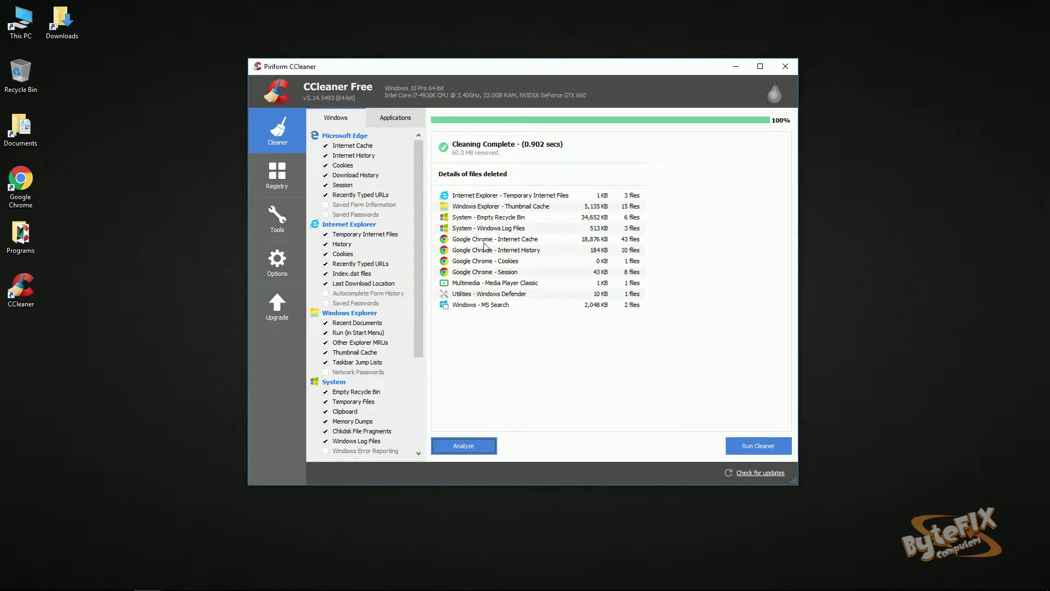
click(753, 446)
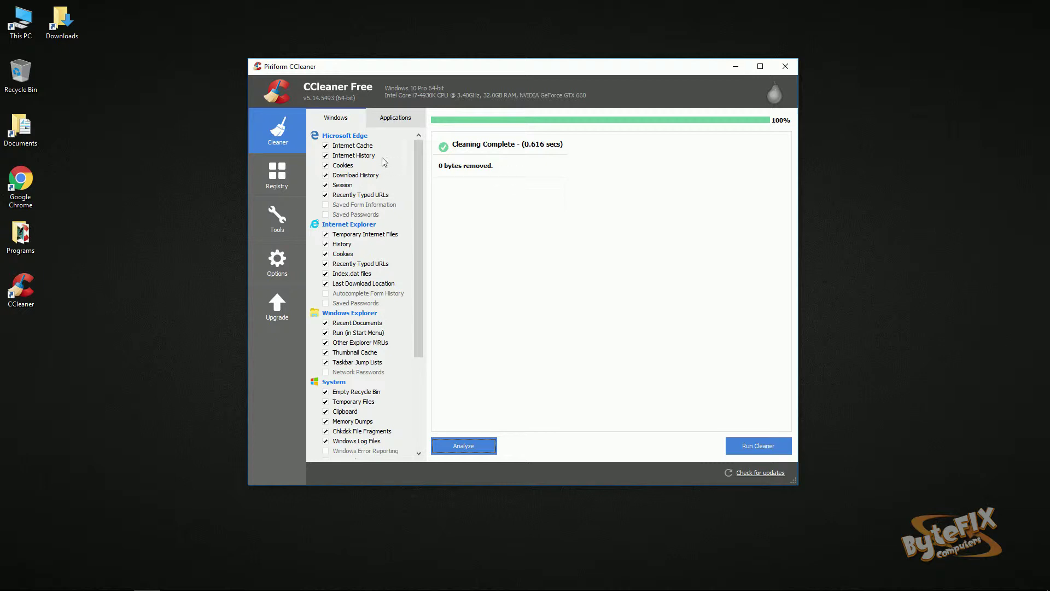
- Scan the registry for issues, fix the obsolete Piriform software key without backing up the registry, and scan again
click(278, 184)
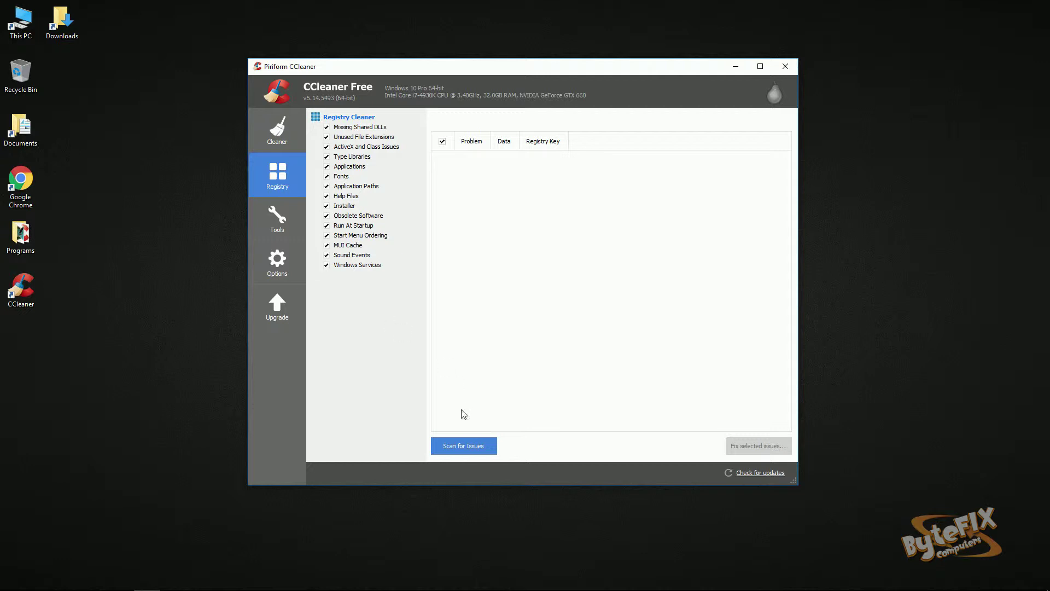
click(463, 446)
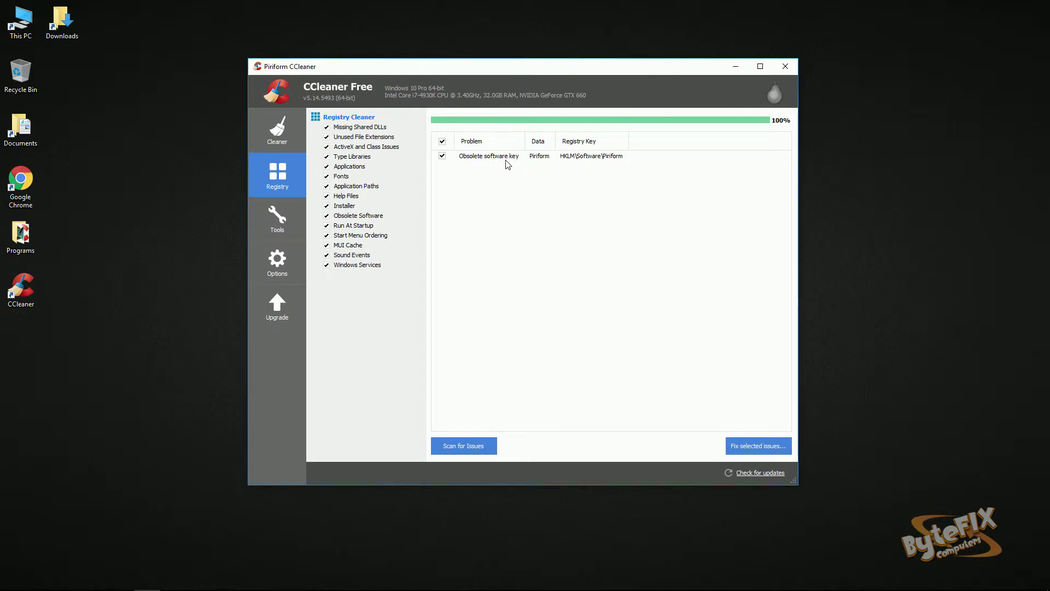
click(760, 452)
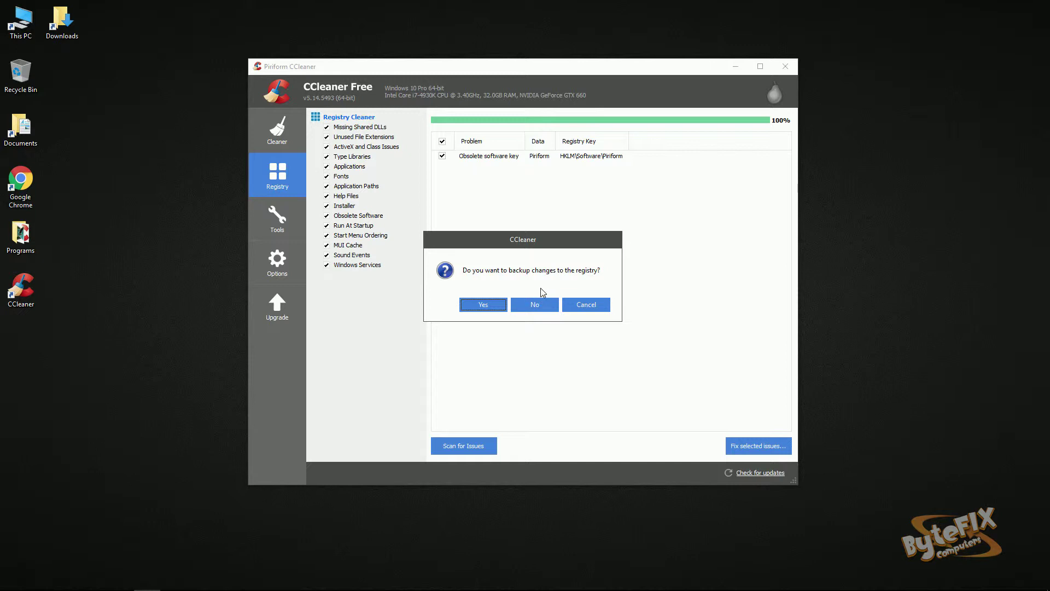
click(541, 305)
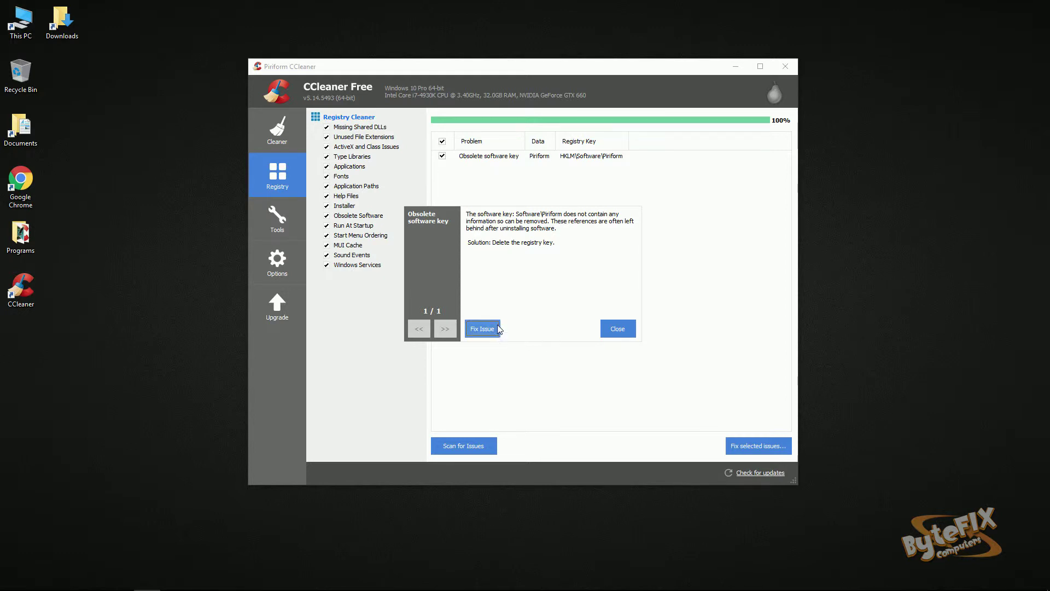
click(484, 330)
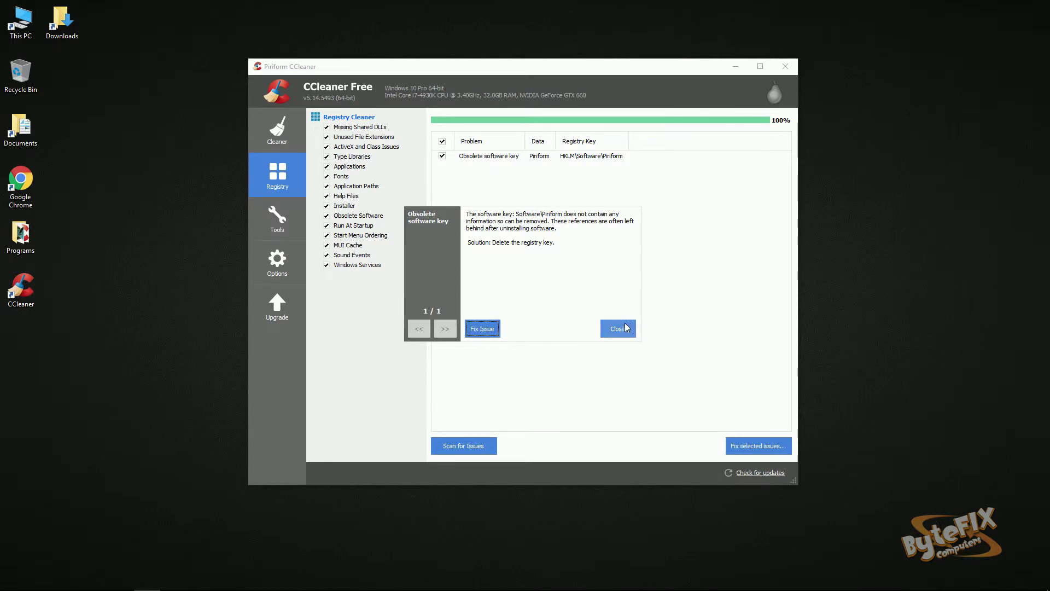
click(489, 334)
click(616, 333)
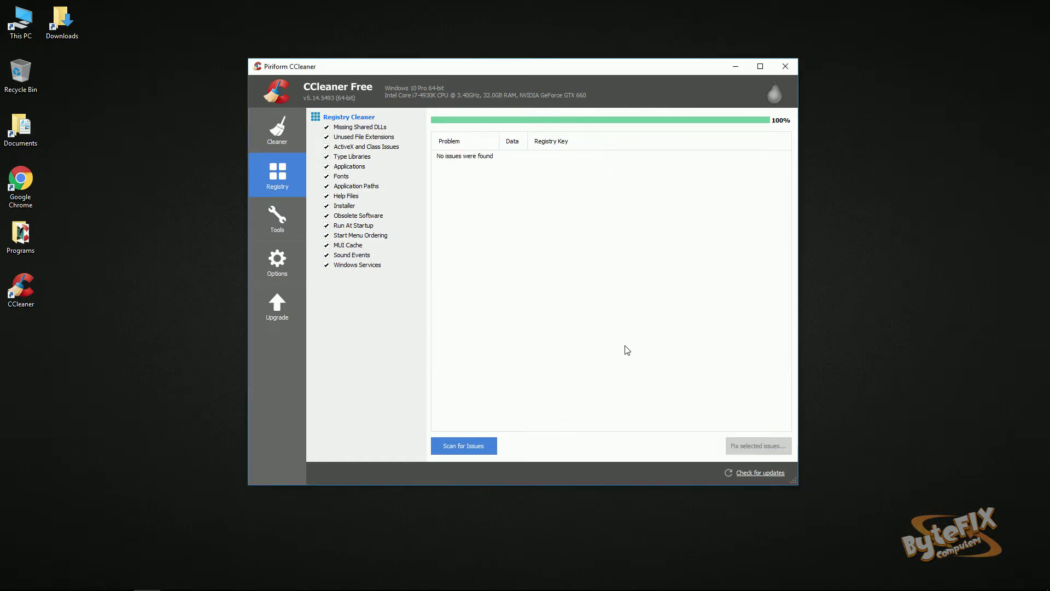
click(464, 444)
- Open the list of Windows startup programs and try disabling and re-enabling the CCleaner Monitoring entry
click(280, 230)
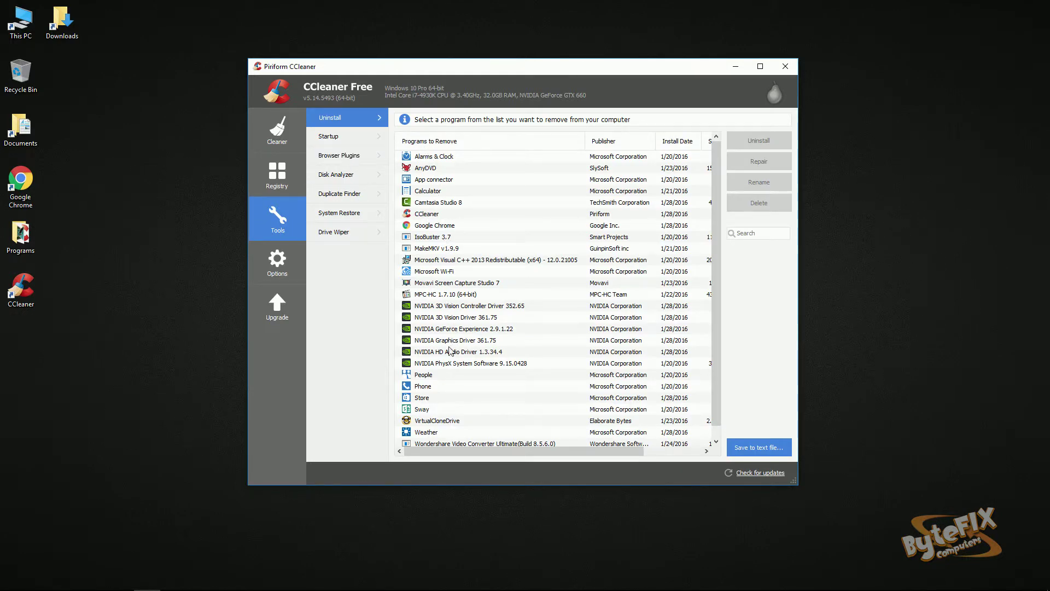
click(342, 137)
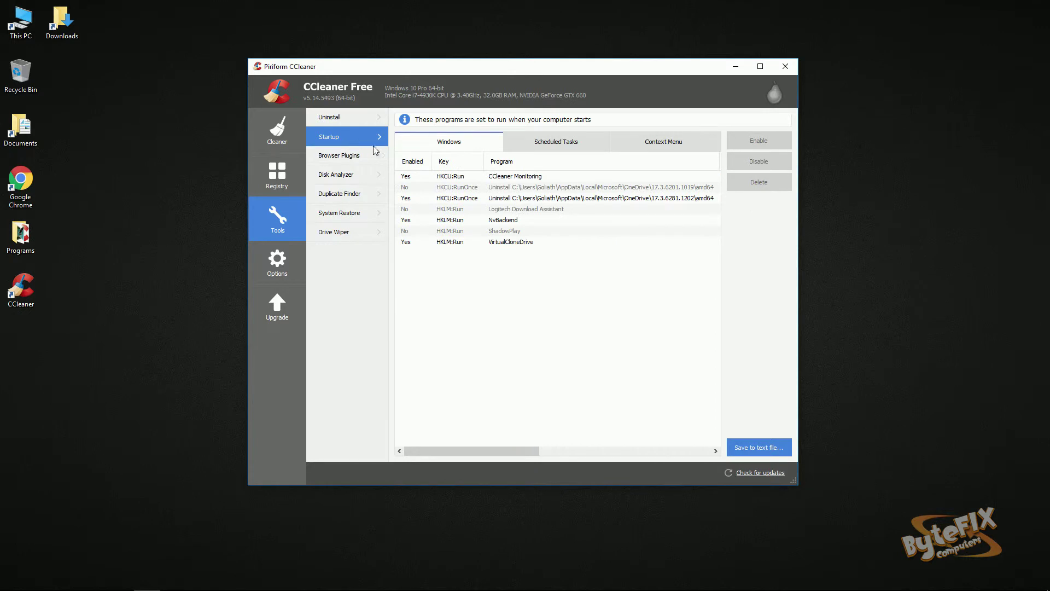
click(464, 176)
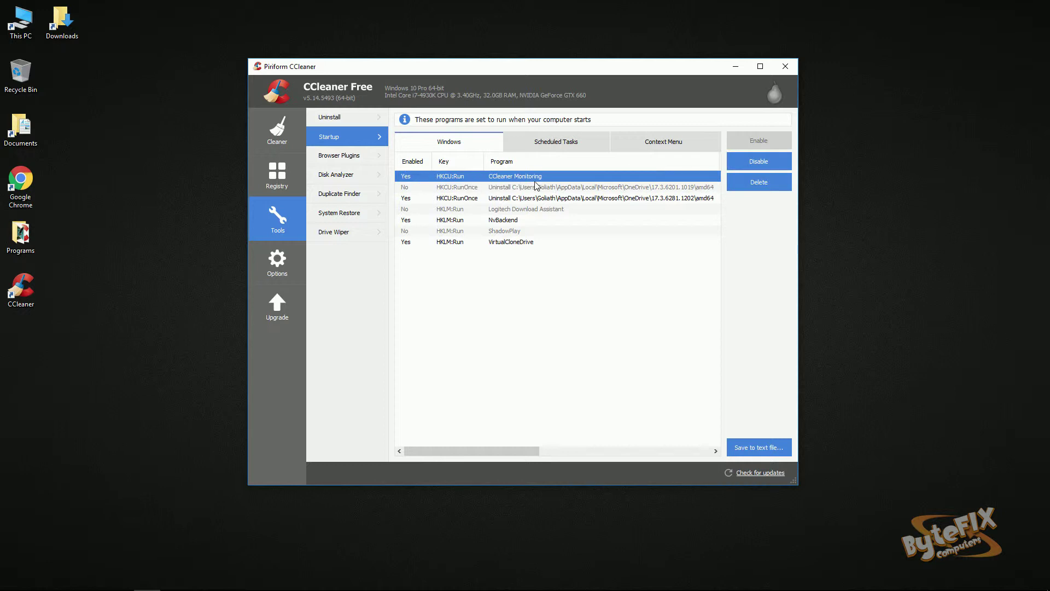
click(747, 160)
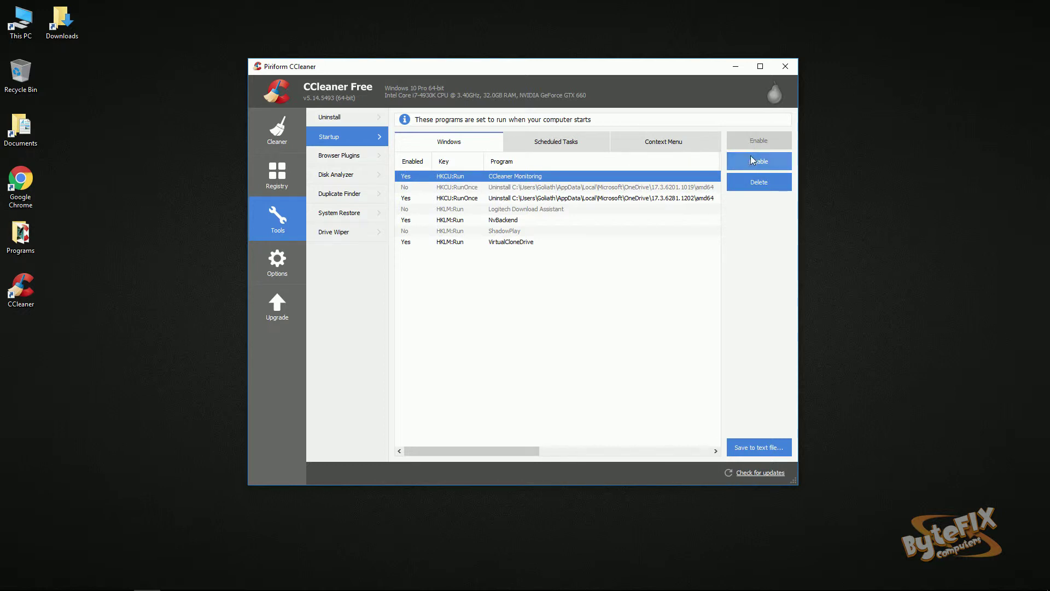
click(736, 143)
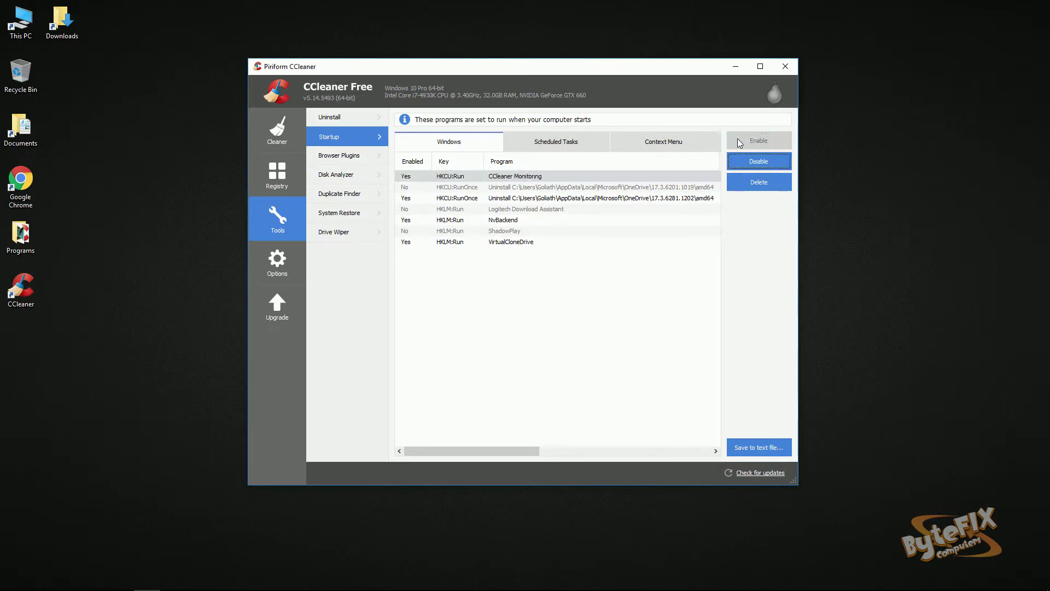
- View the Browser Plugins, Disk Analyzer, Duplicate Finder and System Restore tools
click(352, 156)
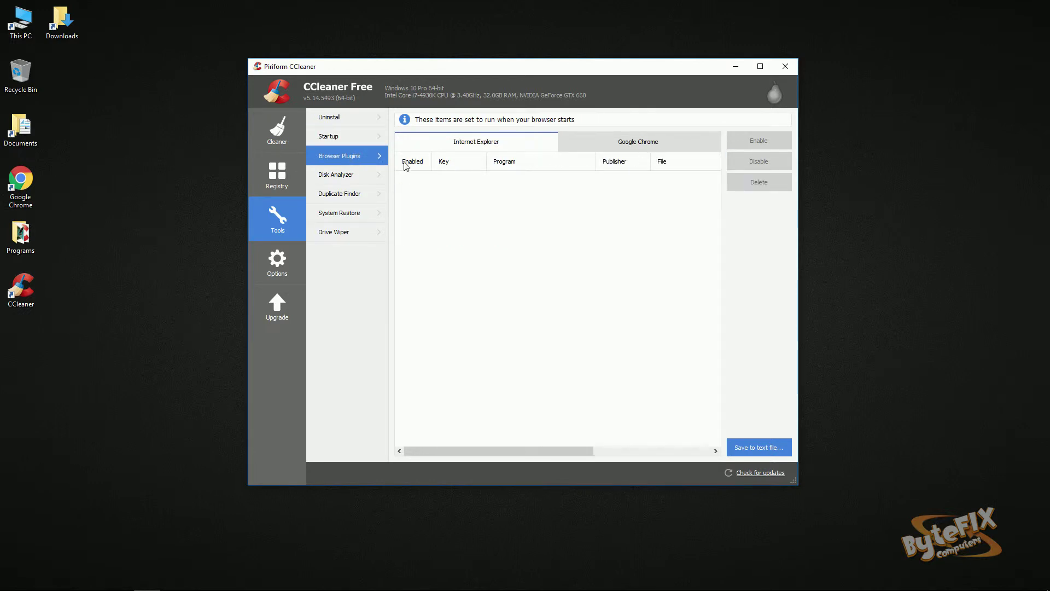
click(356, 171)
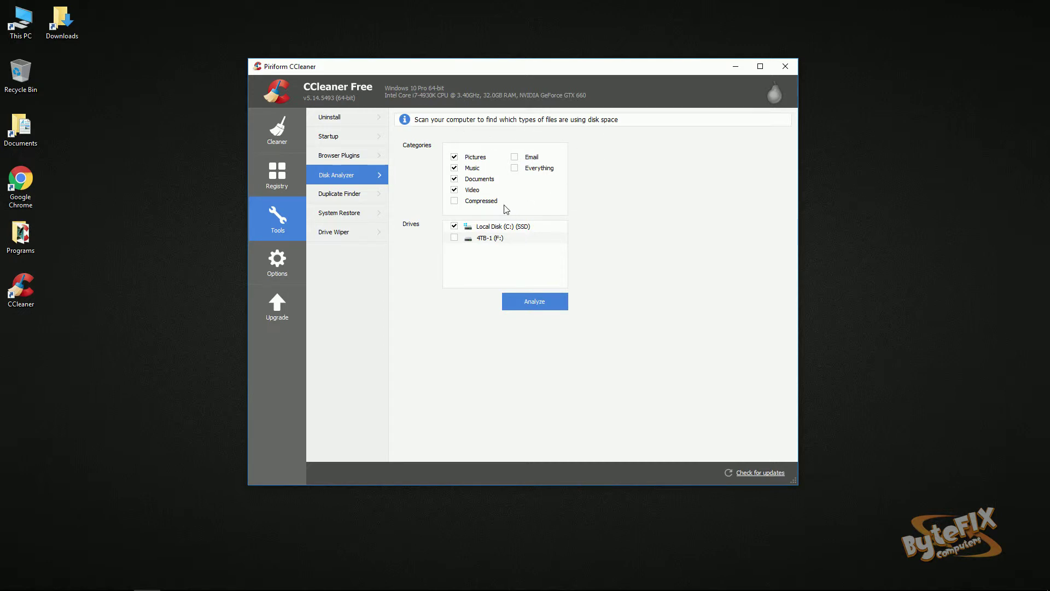
click(352, 197)
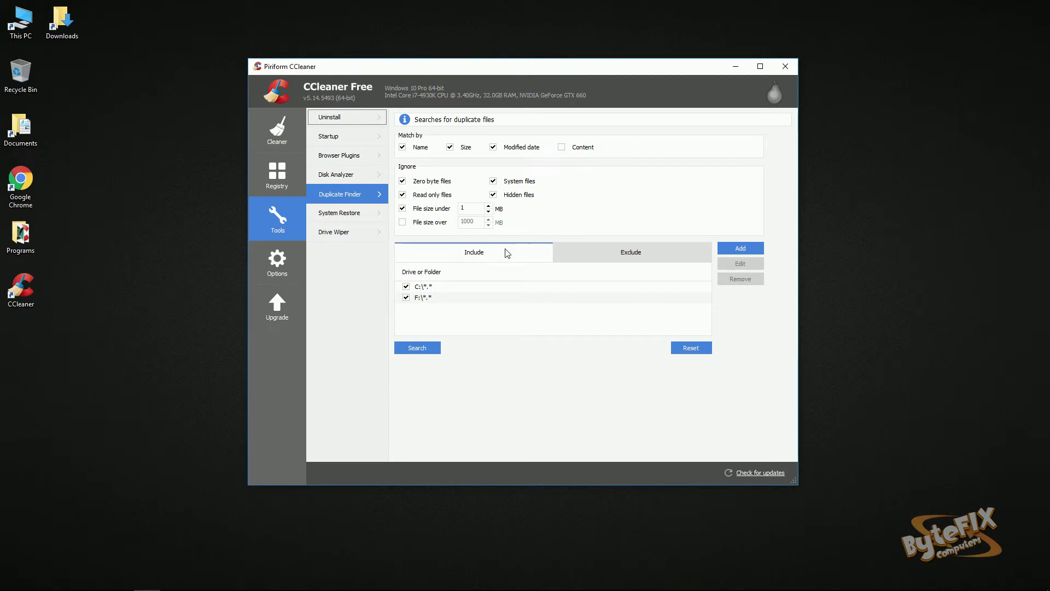
click(334, 214)
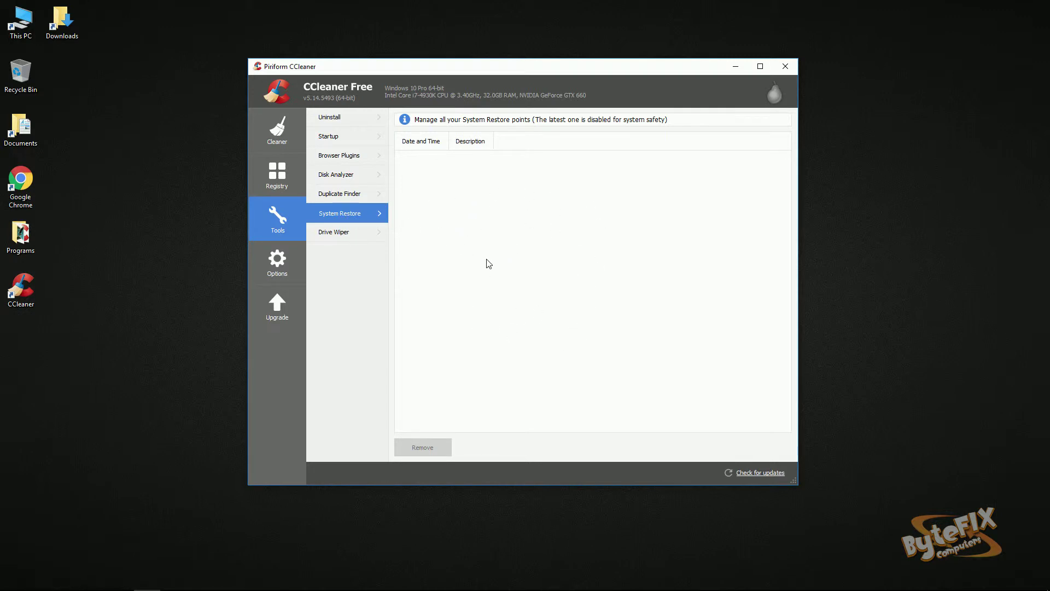
- Open the Drive Wiper tool, try the Entire Drive wipe option, and set it back to Free Space Only
click(342, 231)
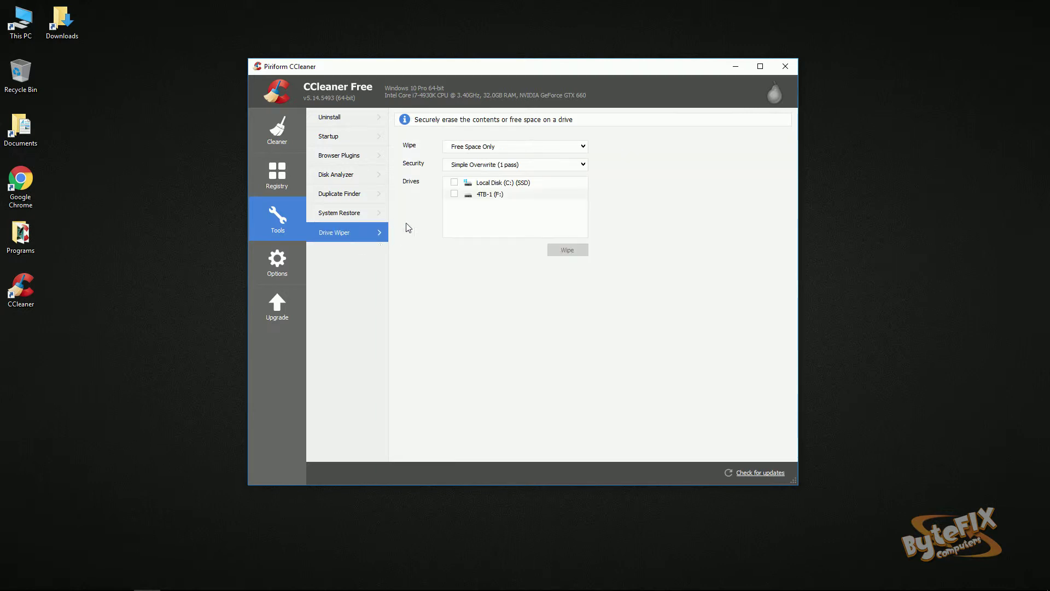
click(471, 146)
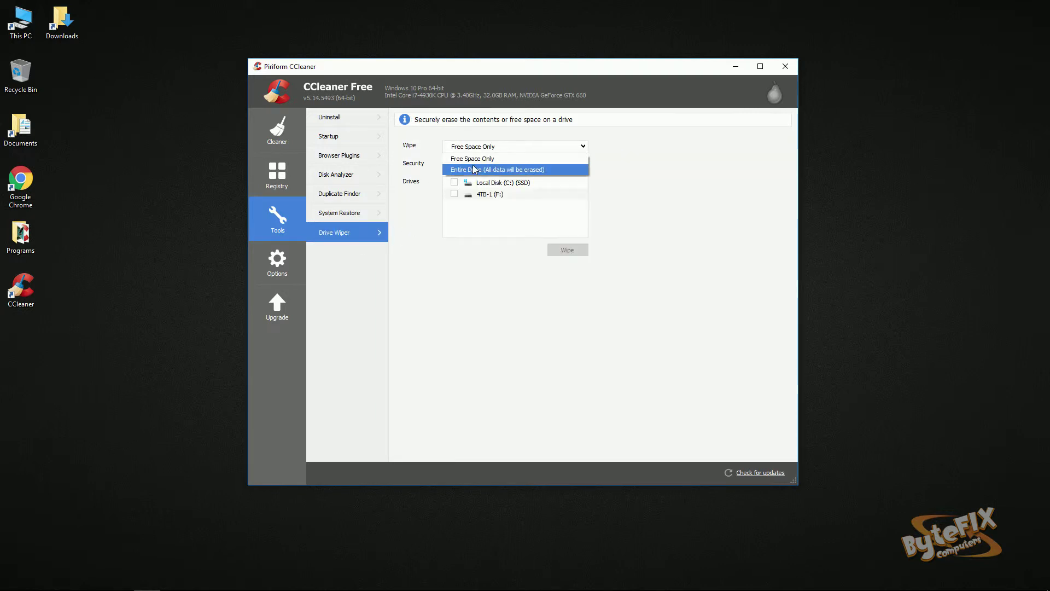
click(472, 170)
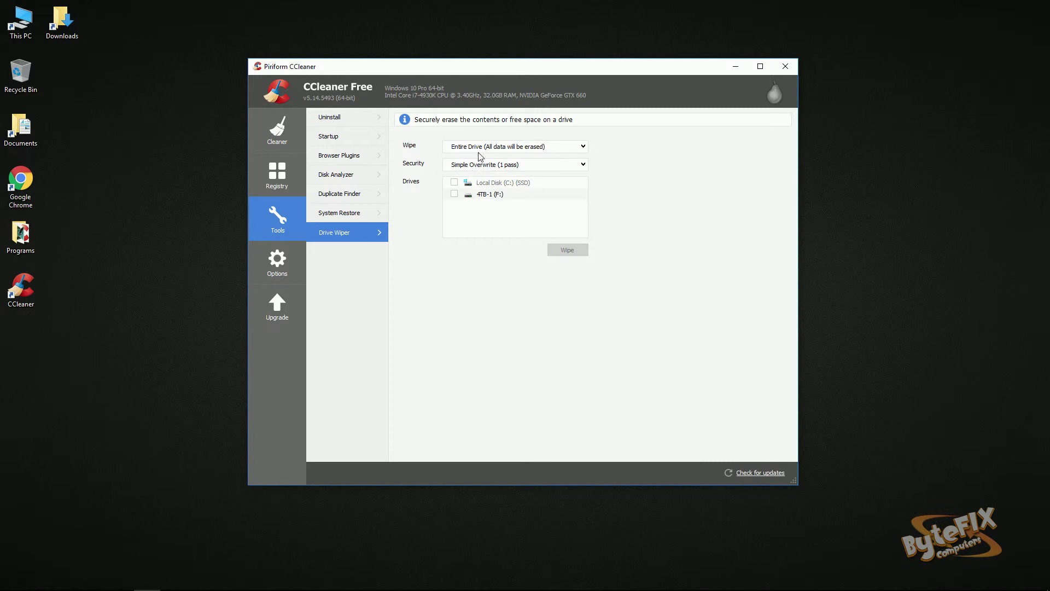
click(481, 148)
click(477, 155)
- View the basic settings in Options and check the Recycle Bin's context menu for the CCleaner entries
click(280, 265)
click(333, 119)
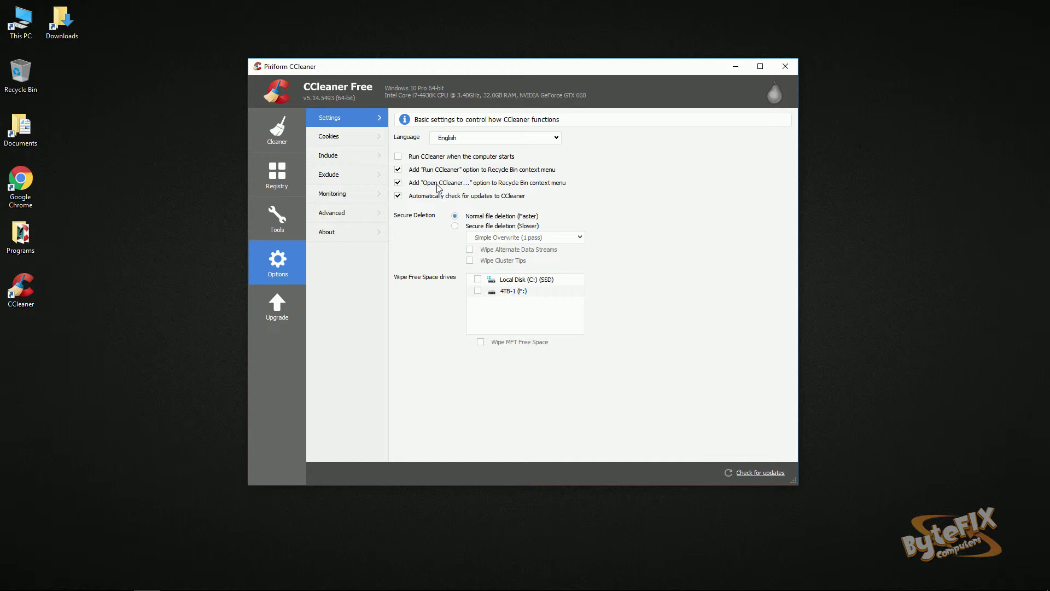
right_click(26, 77)
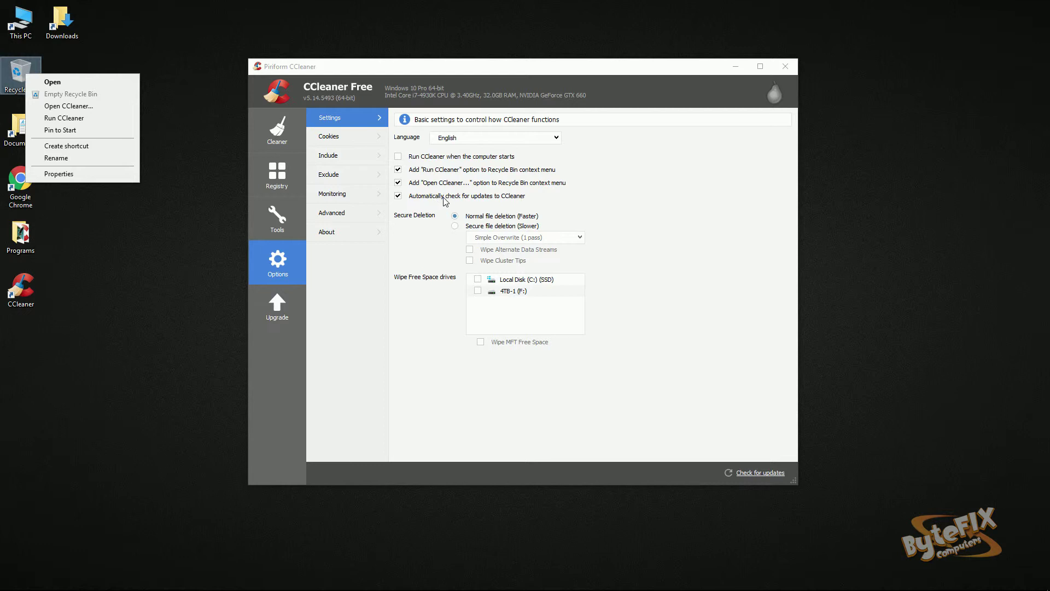
click(479, 222)
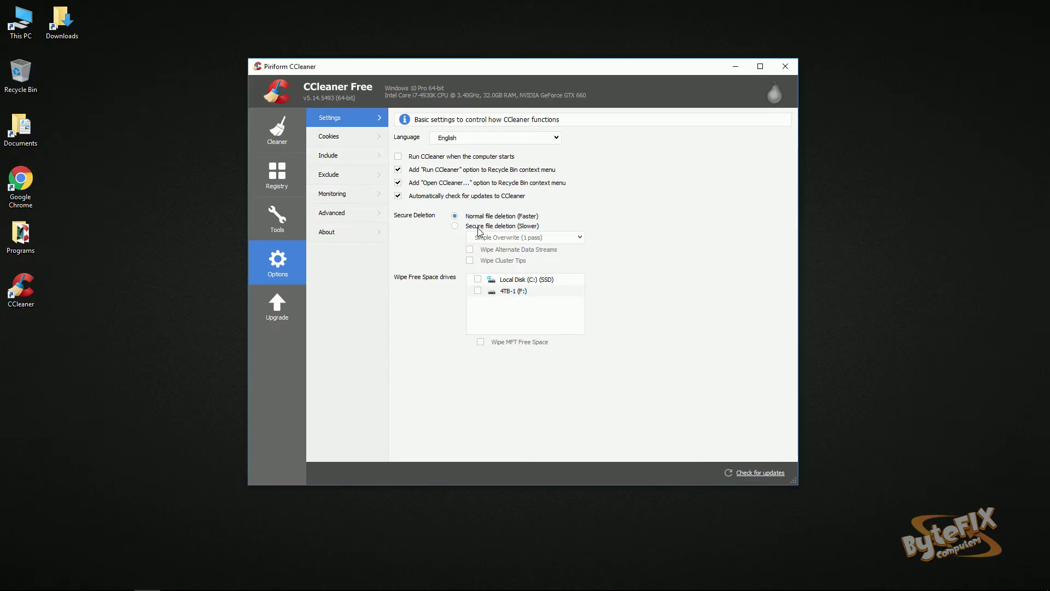
- Compare the Drive Wiper's options with the secure deletion and free space settings in Options
click(278, 217)
click(334, 233)
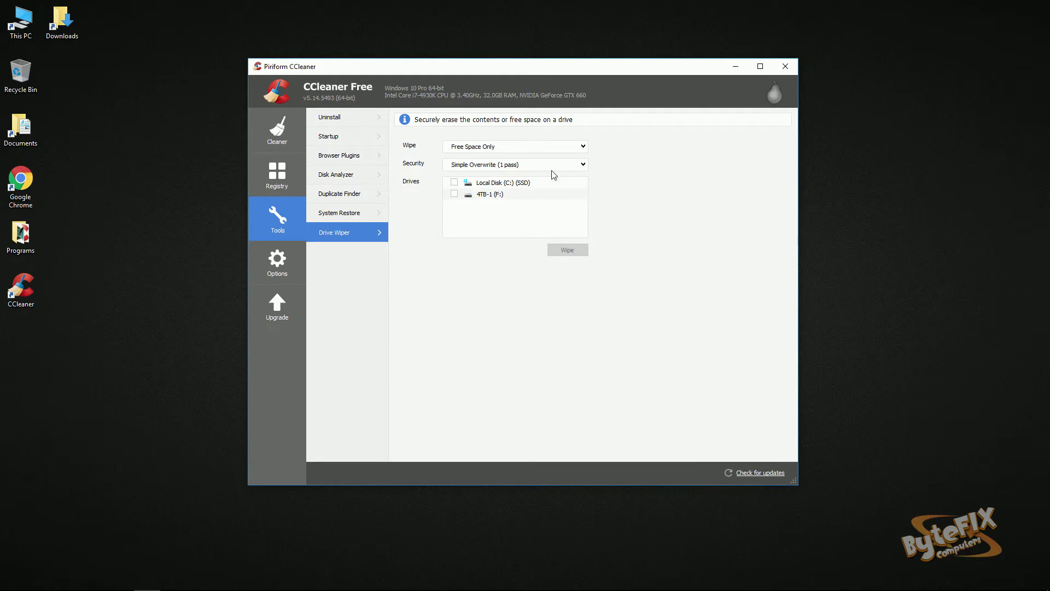
click(277, 262)
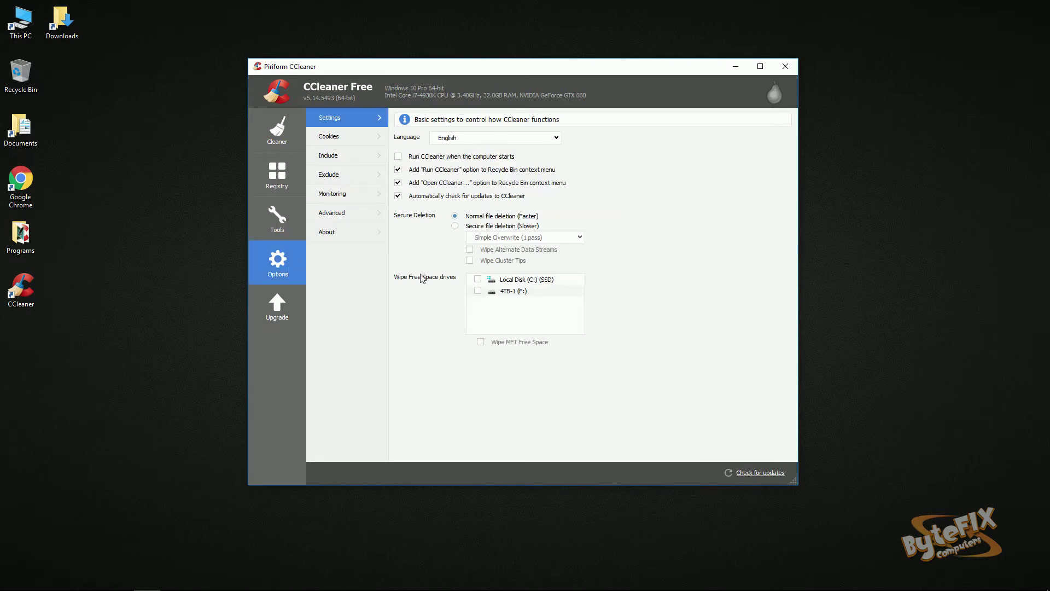
- View the Cookies, Include, Exclude and Monitoring options, and check the hidden system tray icons
click(337, 135)
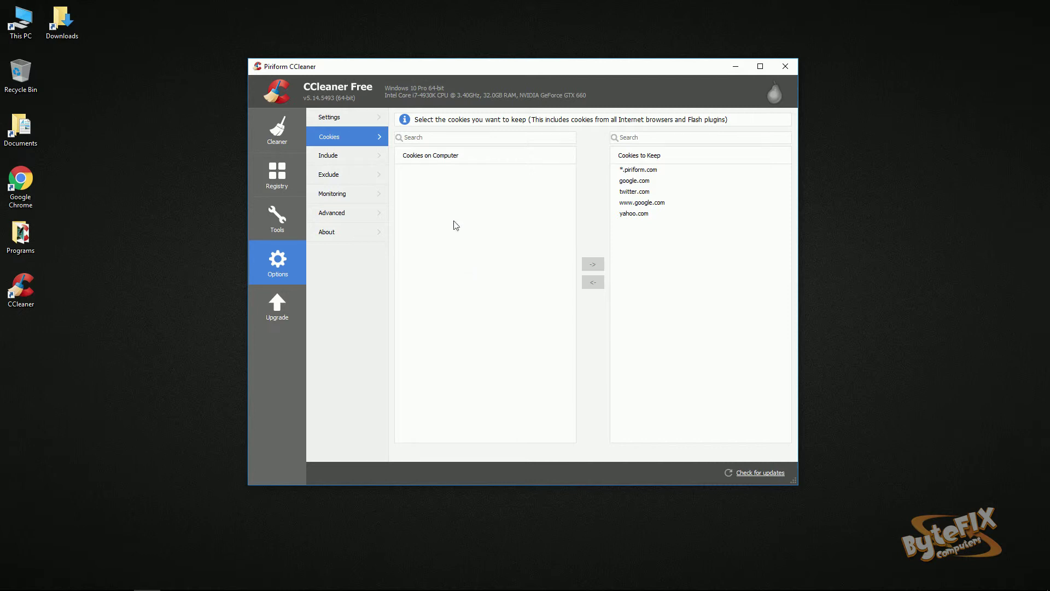
click(338, 153)
click(334, 178)
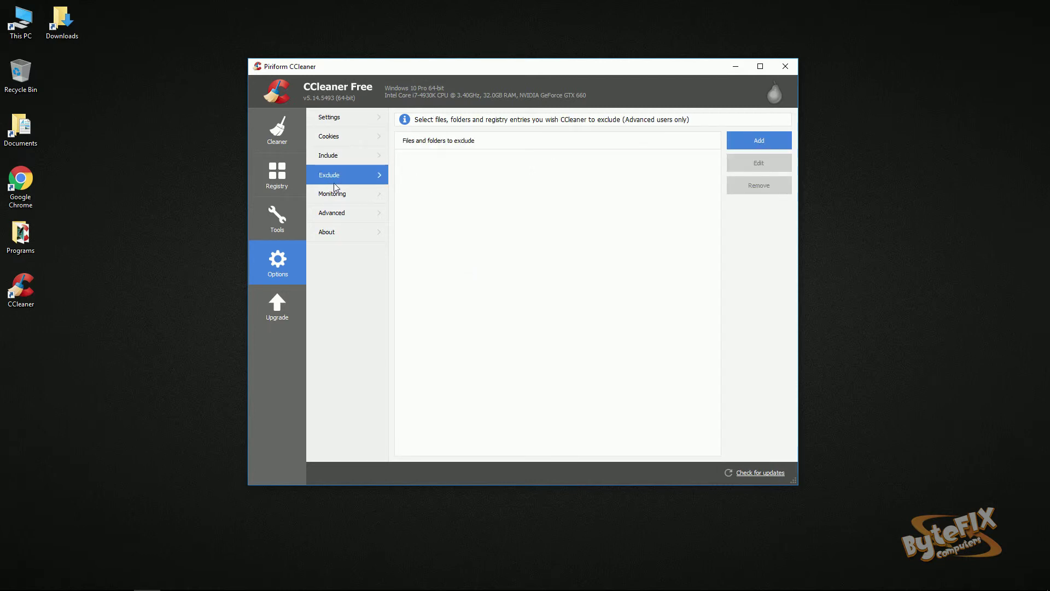
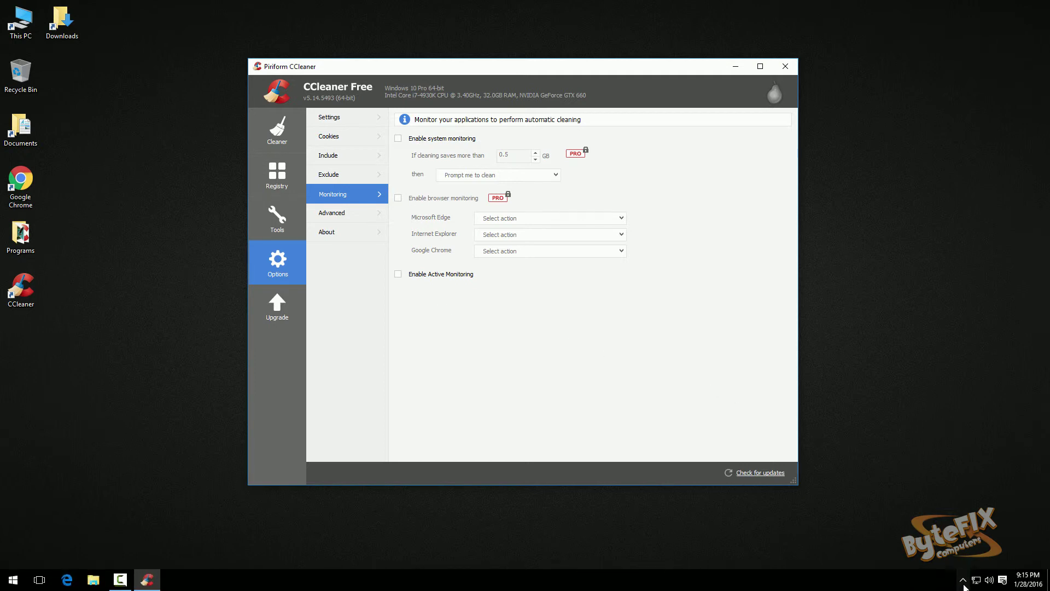
click(963, 580)
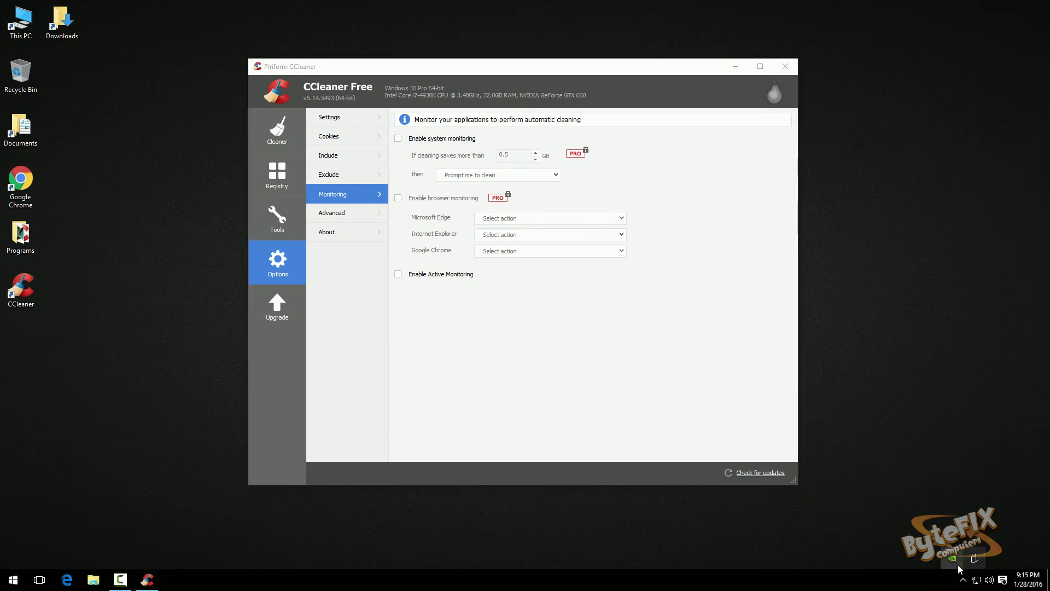
- Turn off the prompt to back up registry issues in the Advanced options and view the About page
click(335, 214)
click(336, 215)
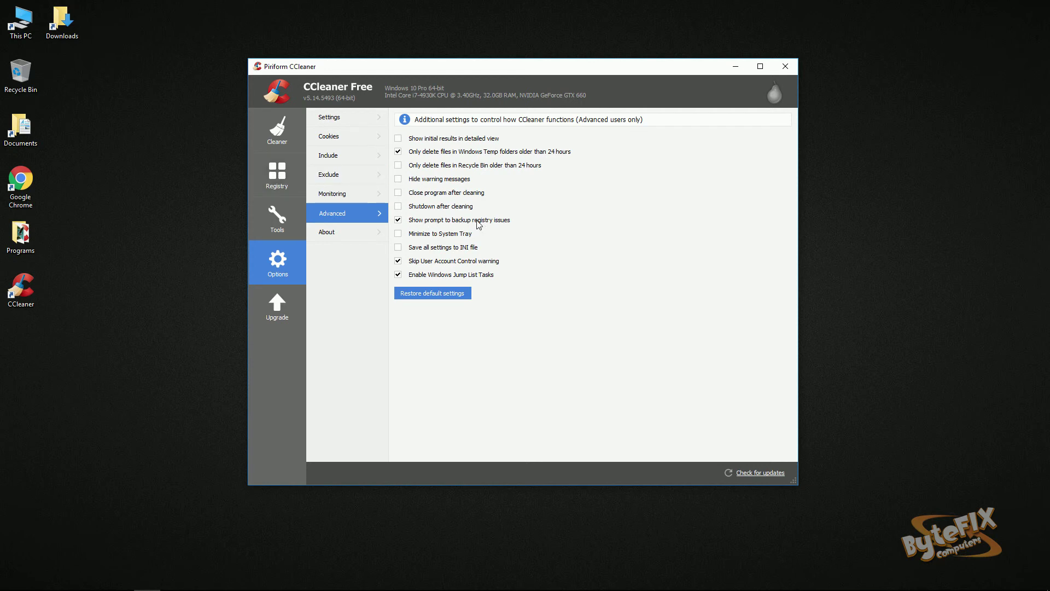
click(398, 219)
click(333, 230)
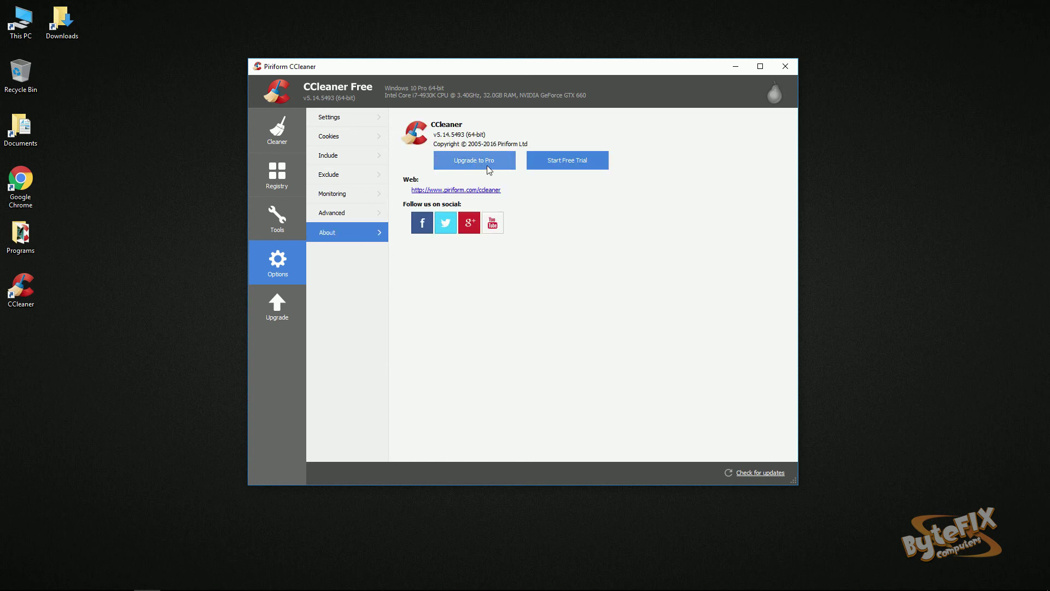
- Return to the Cleaner, move the window up slightly, and run the cleaning repeatedly with the default items
click(277, 130)
drag(467, 86, 471, 70)
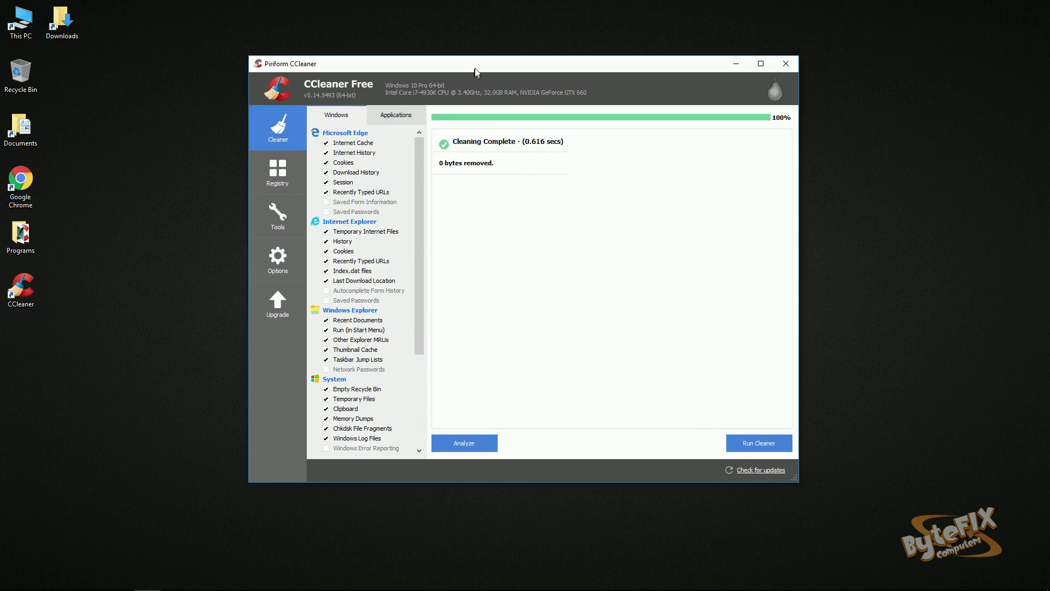
click(754, 429)
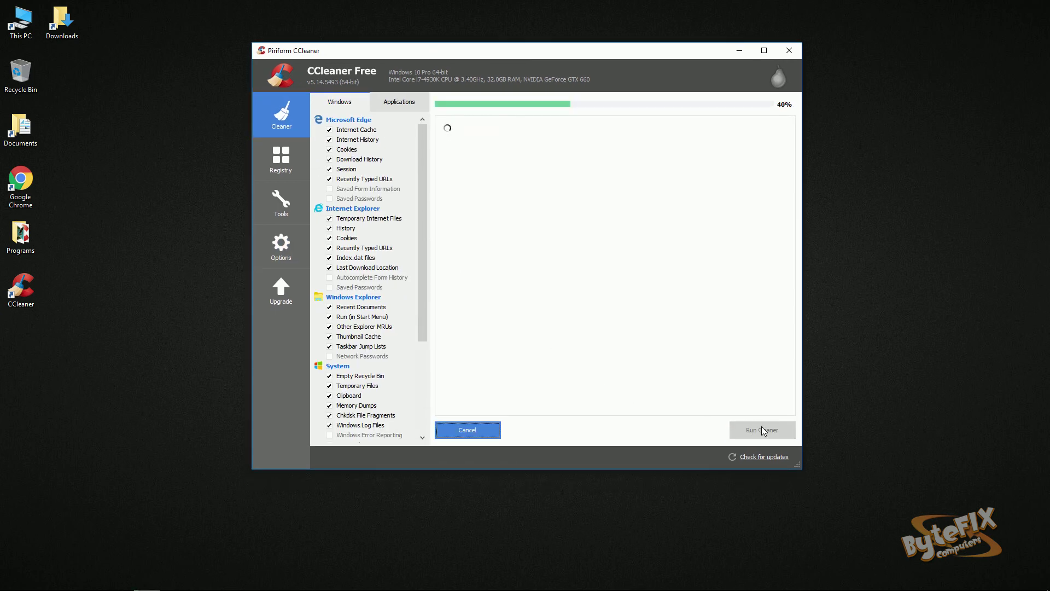
click(765, 425)
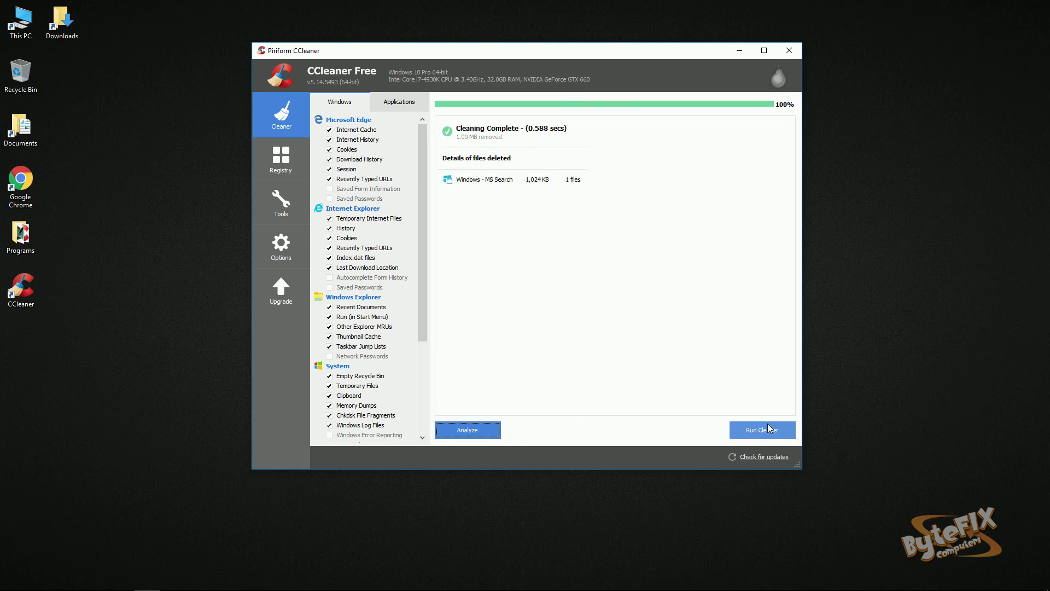
click(768, 423)
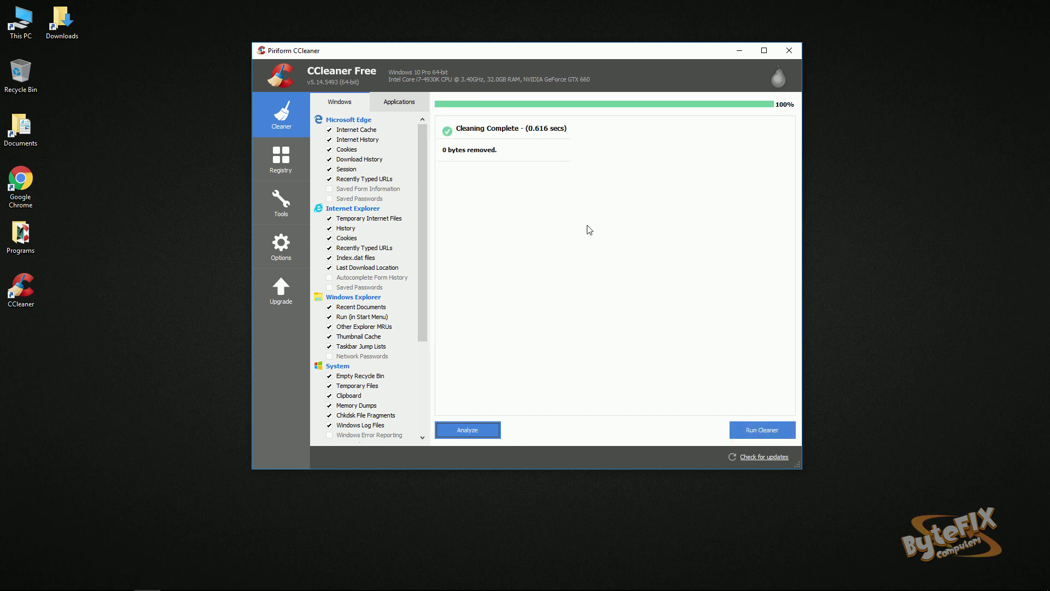
- Scan the registry for issues once more and close CCleaner
click(303, 179)
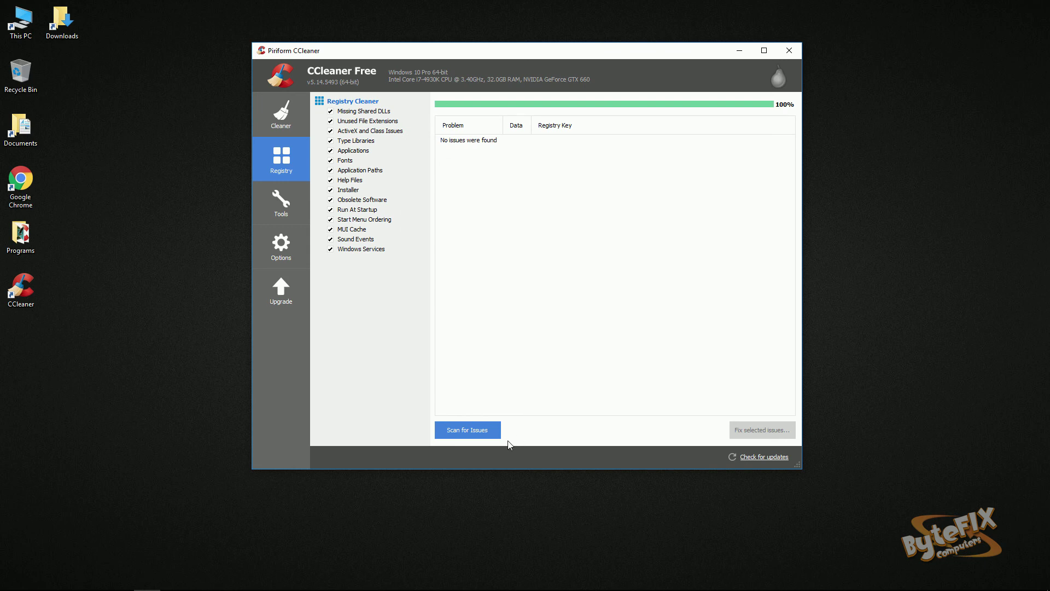
click(494, 431)
click(782, 55)
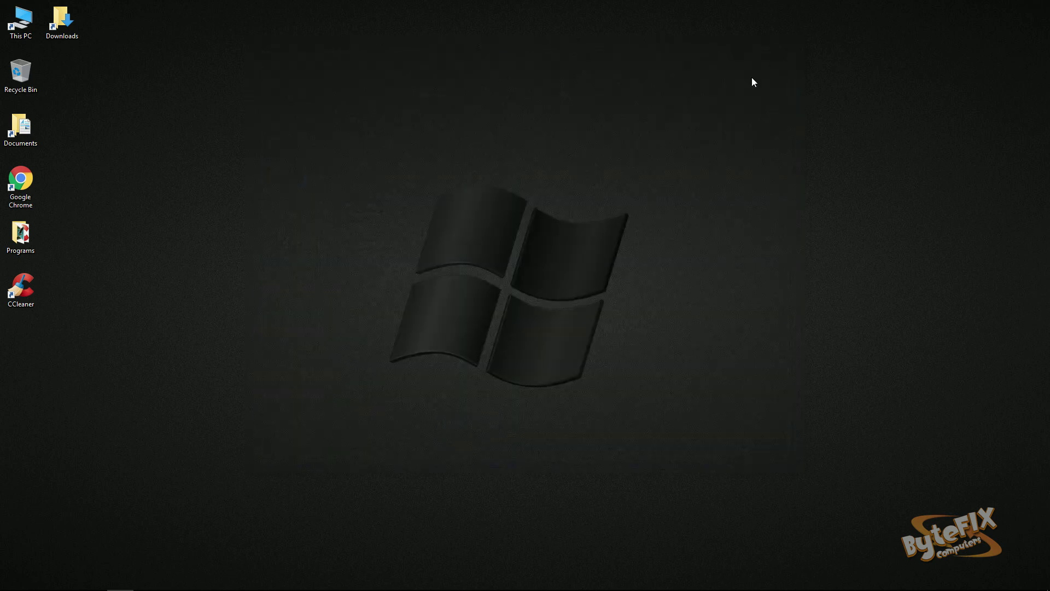